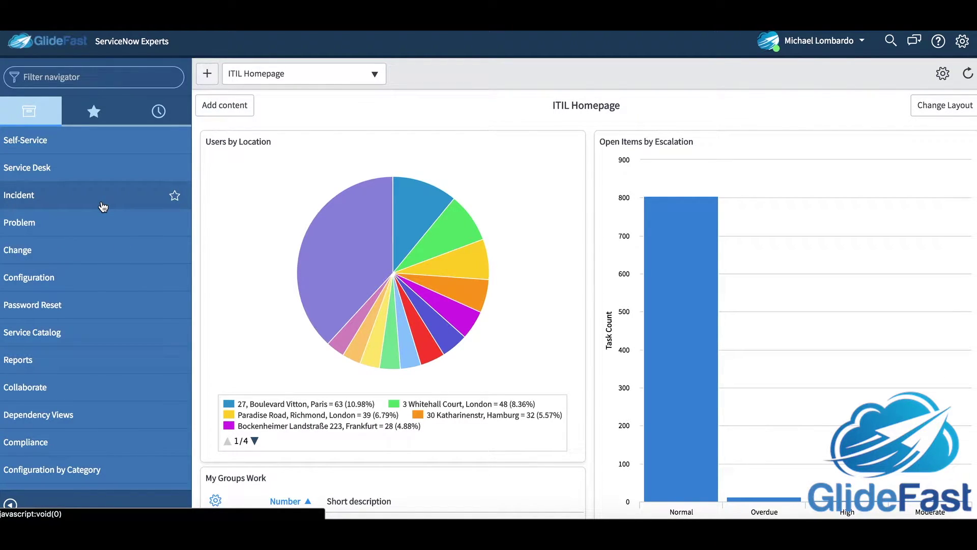
Expand the Incident module and filter the navigator by 'incident'
click(100, 205)
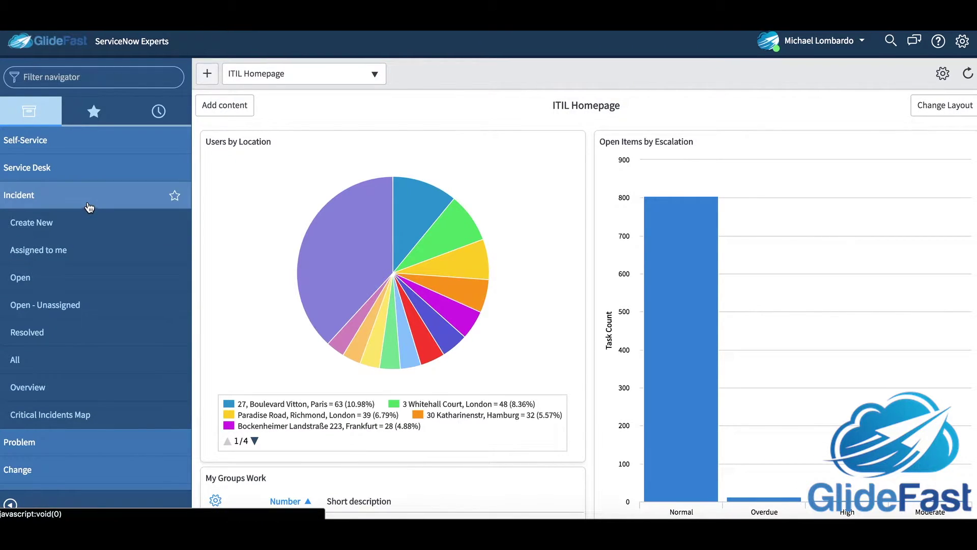
click(88, 206)
click(92, 77)
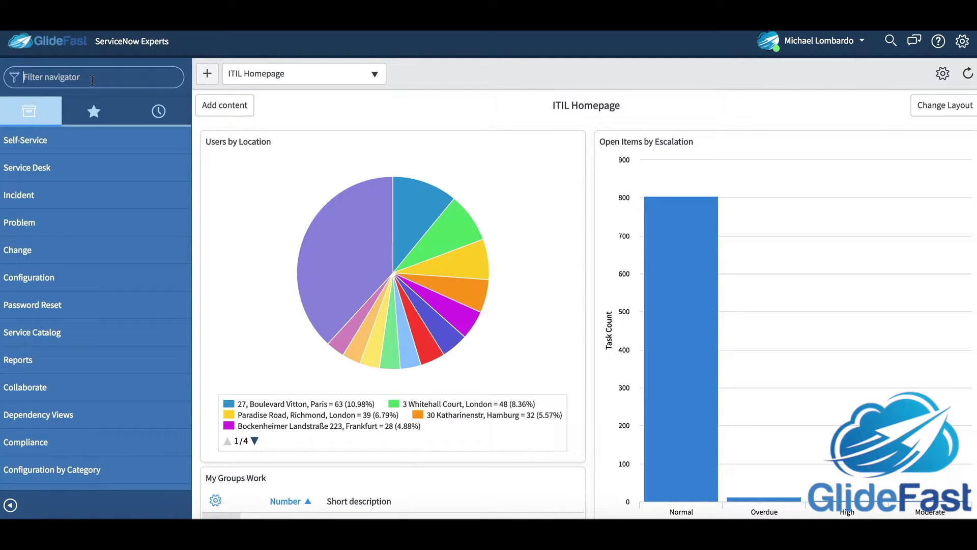
text(incident)
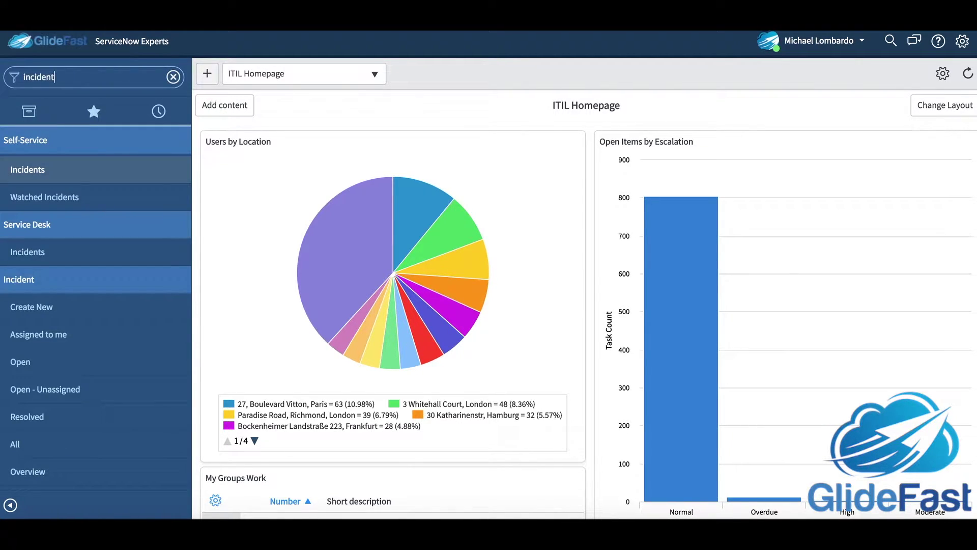
scroll(77, 267, down, 1)
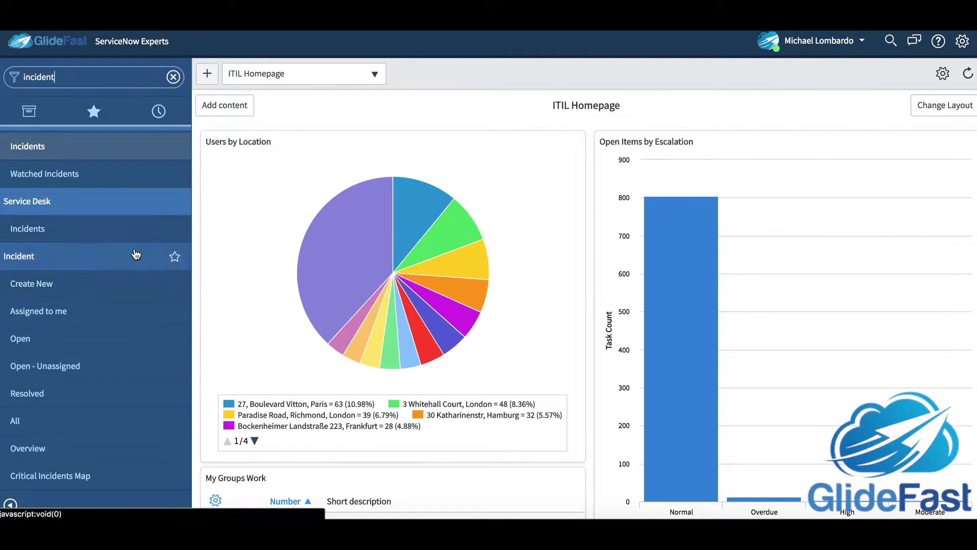
Open Incident > All, sort by Number descending, and bring up quick filters for State 'New'
click(43, 425)
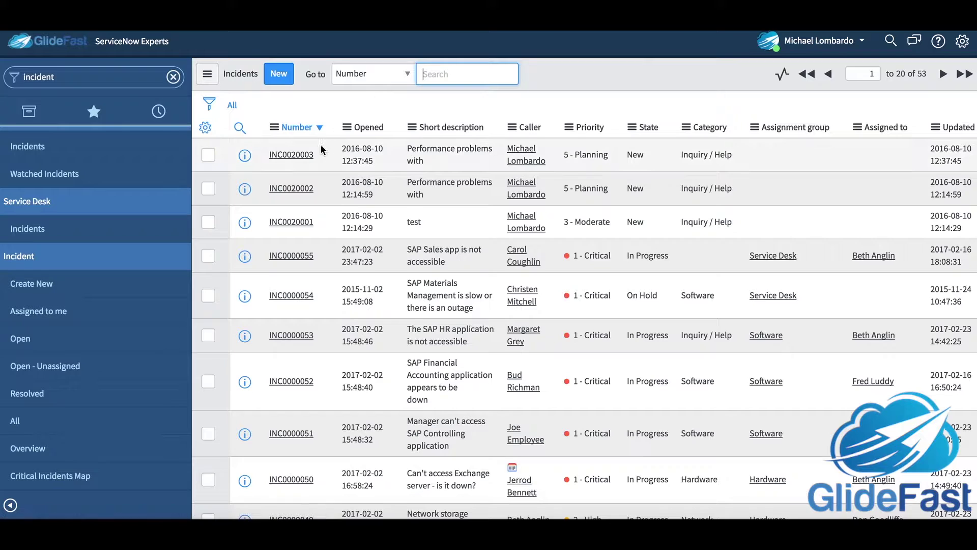
click(297, 127)
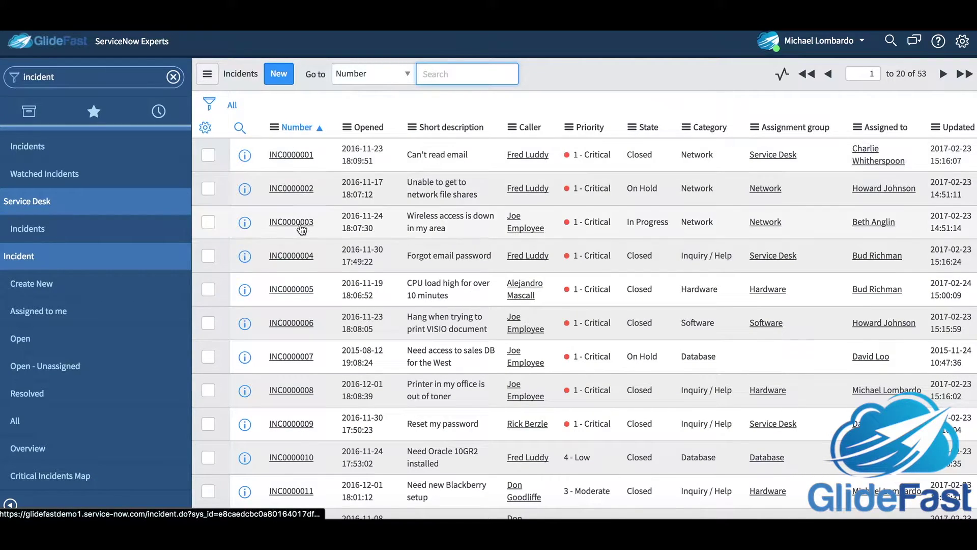
click(297, 127)
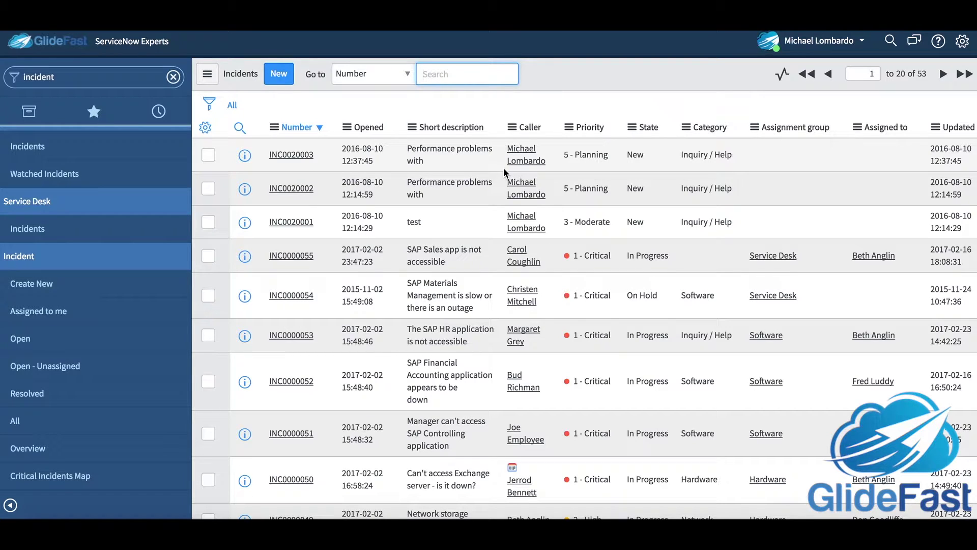
click(637, 156)
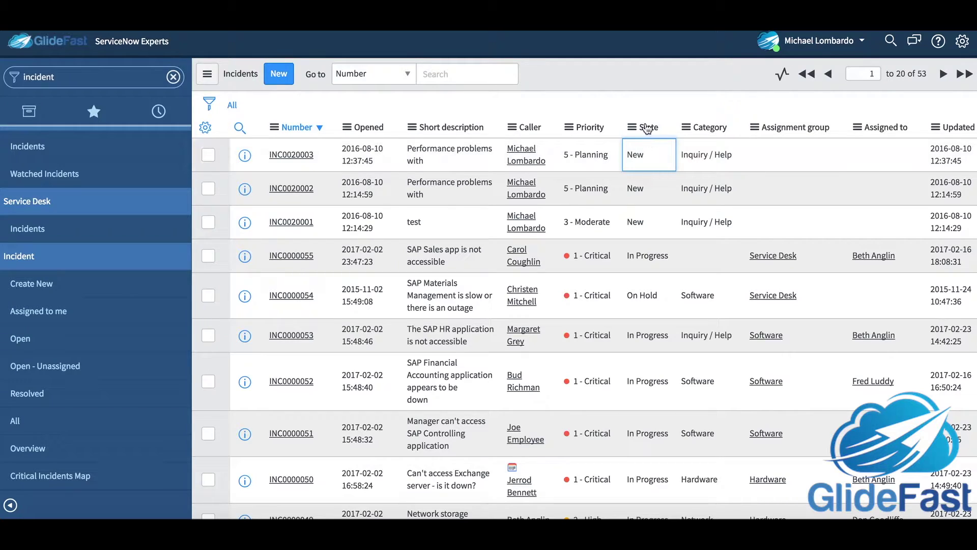
right_click(645, 164)
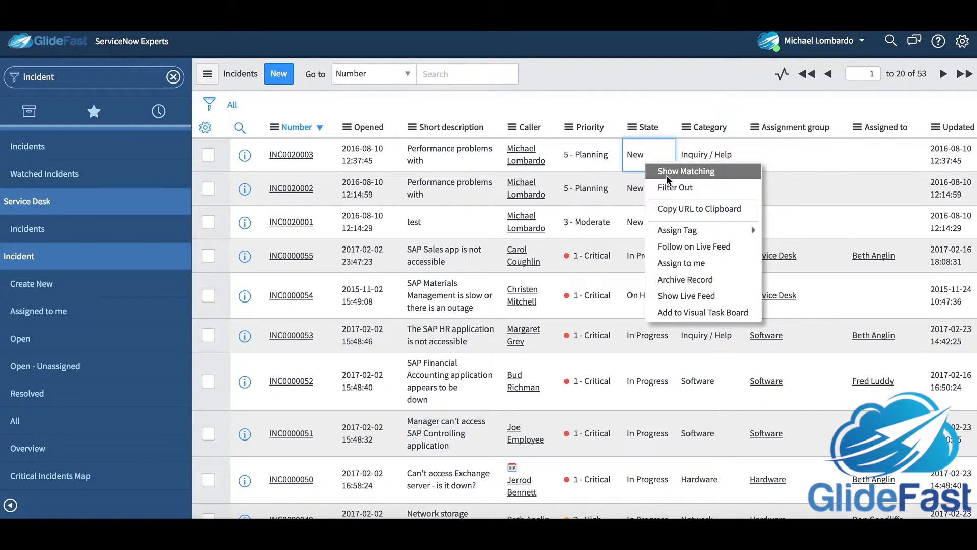
Show only State 'New' incidents, leaving 5 records
click(721, 172)
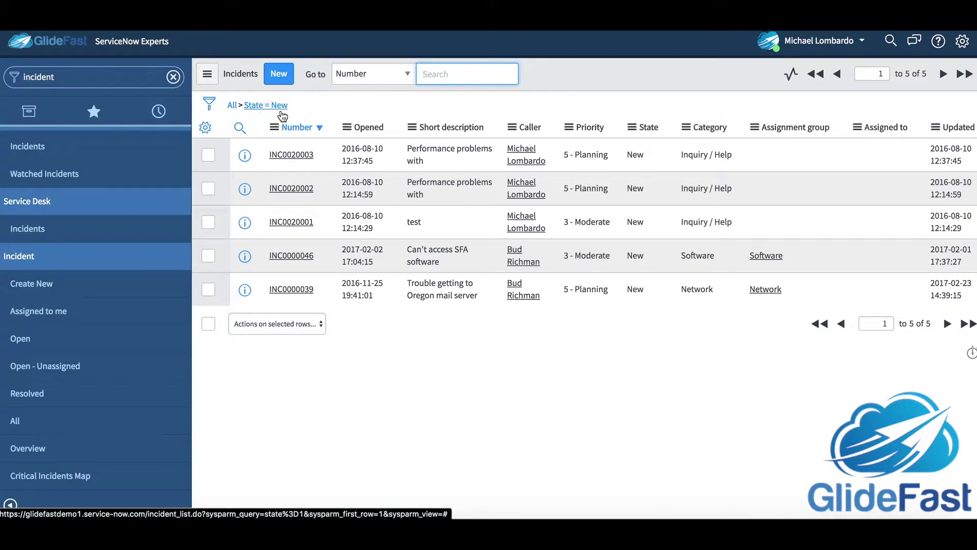
Add a second filter condition on the Category field
click(213, 113)
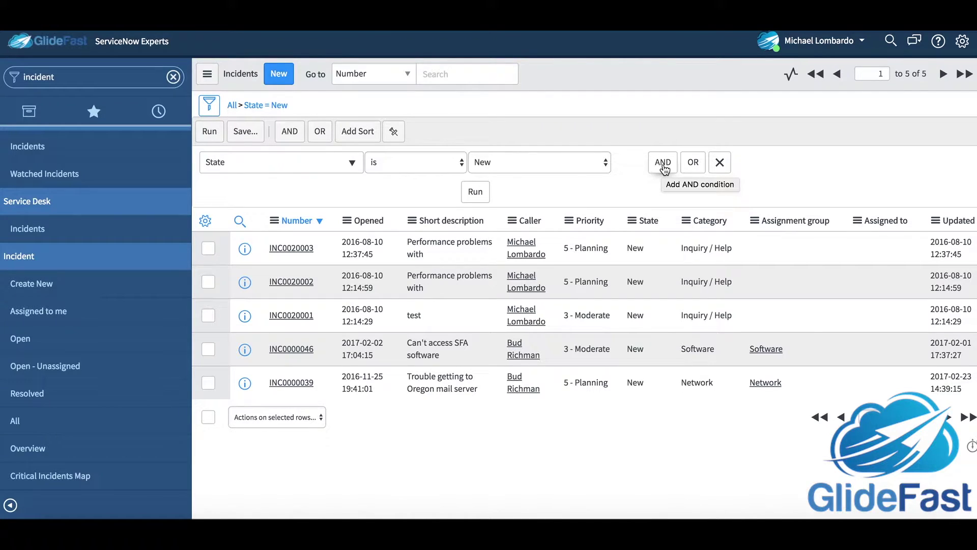
click(664, 168)
click(333, 212)
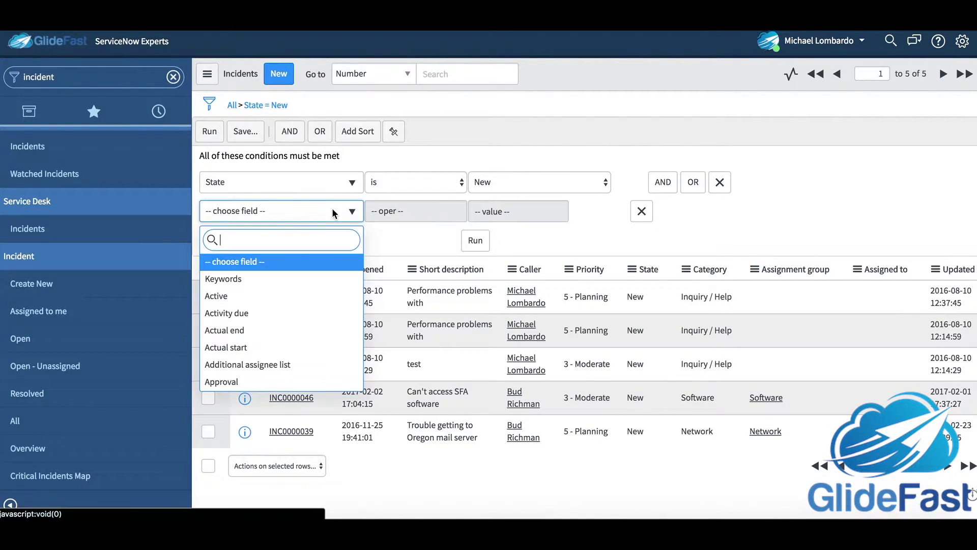
text(cat)
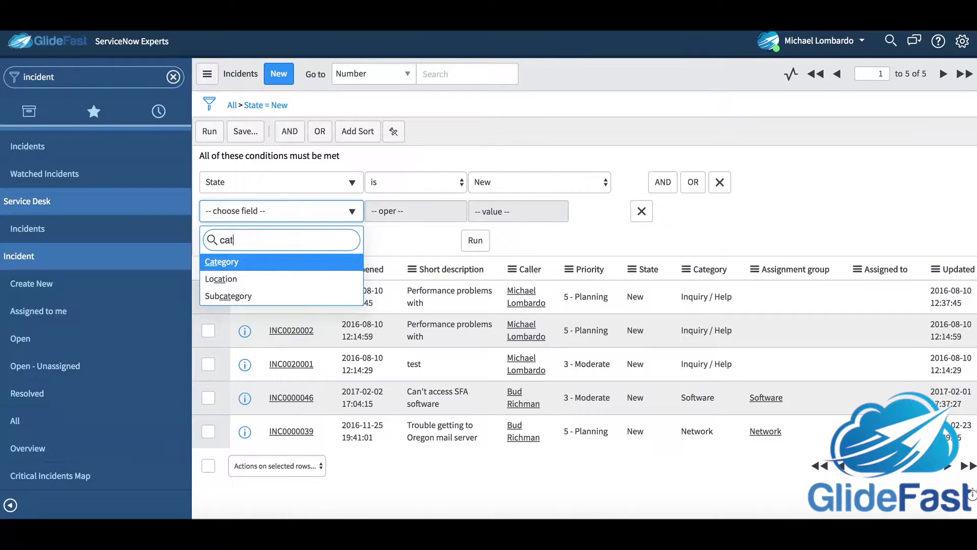
text(e)
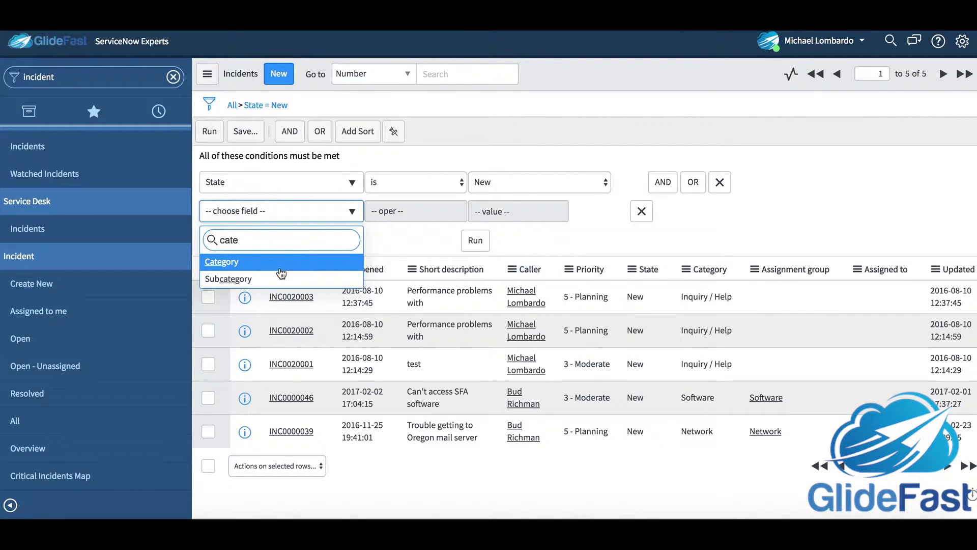
click(280, 264)
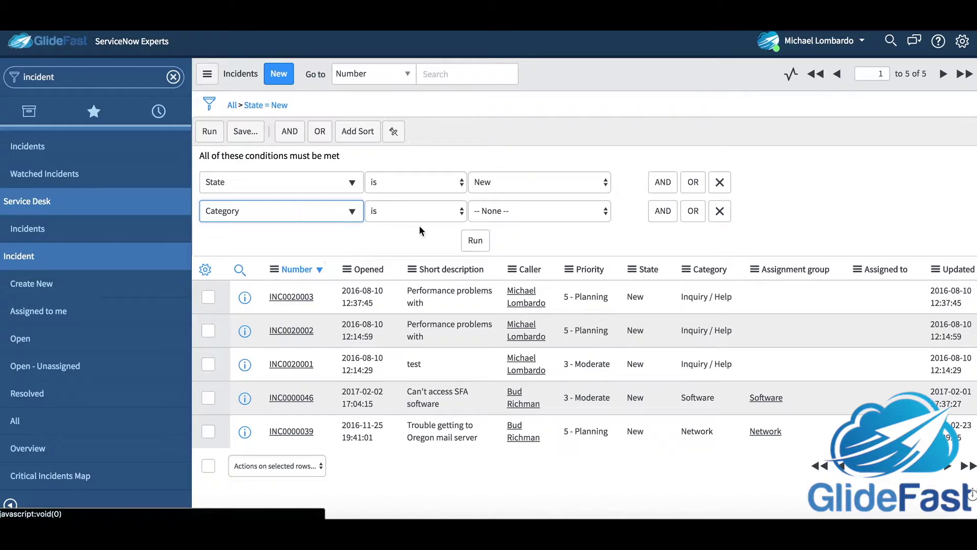
Set Category to Software and run the filter, then clear back to all 53 incidents
click(504, 214)
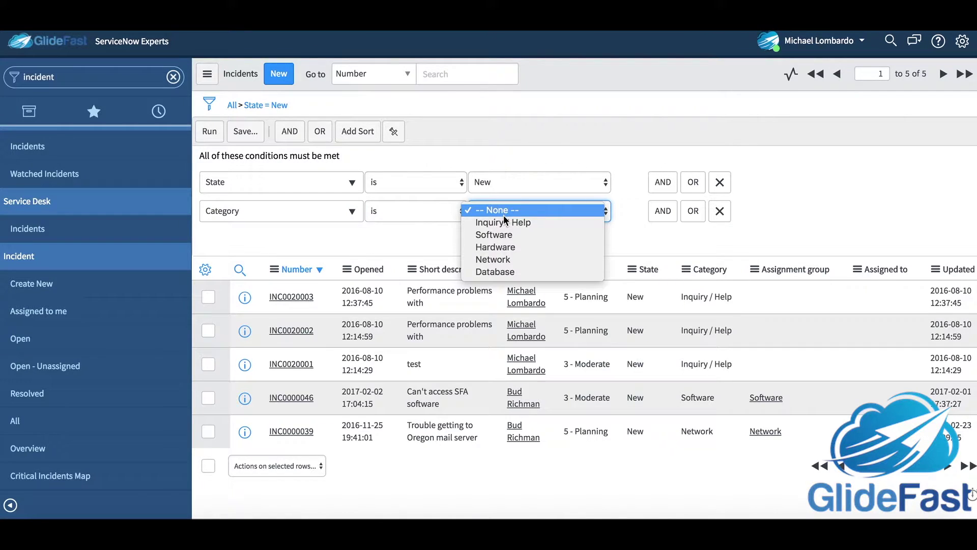
click(500, 238)
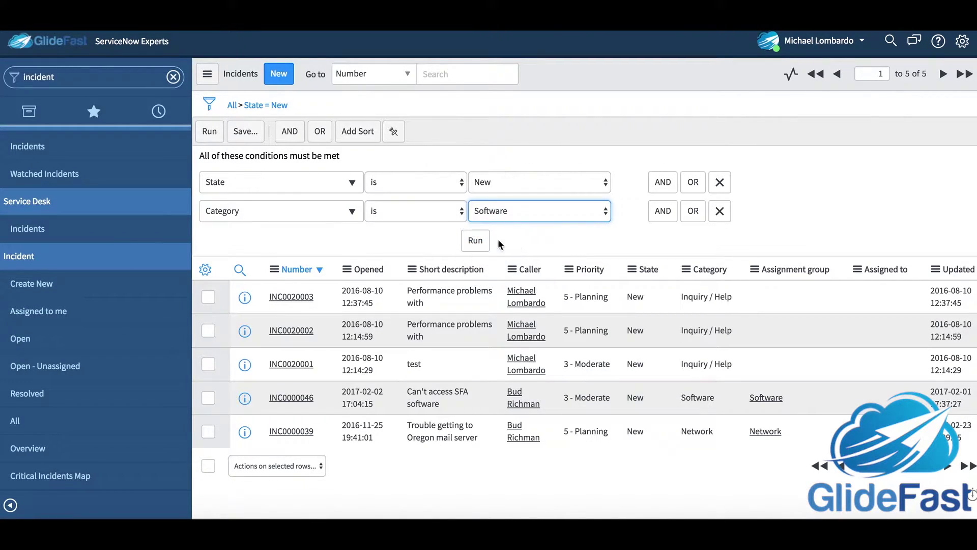
click(475, 239)
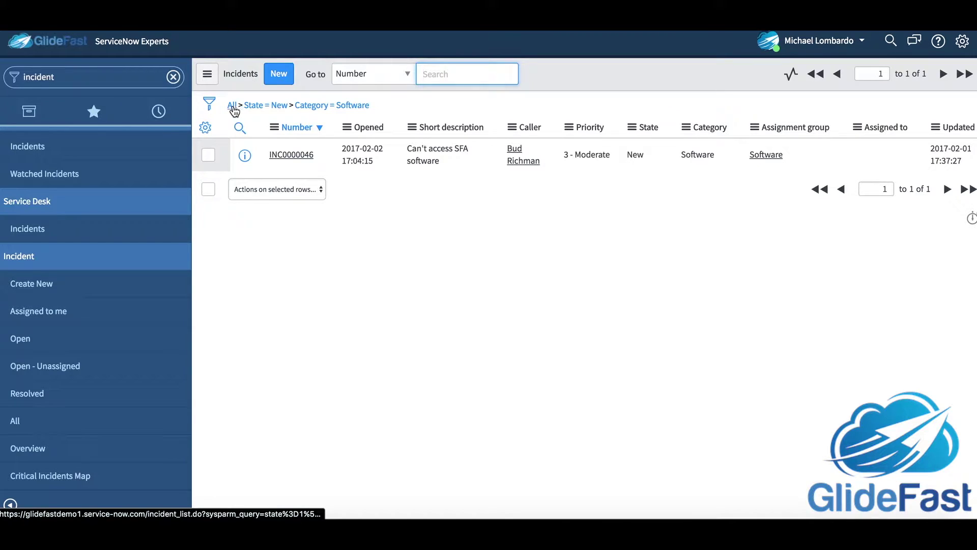
click(233, 106)
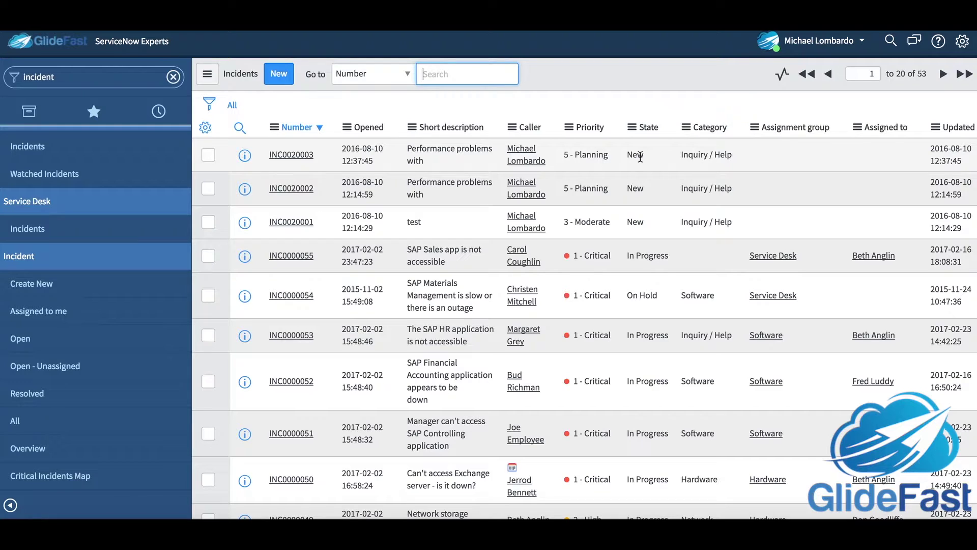
Filter out State 'New' incidents, leaving 48, and show the condition builder
right_click(640, 156)
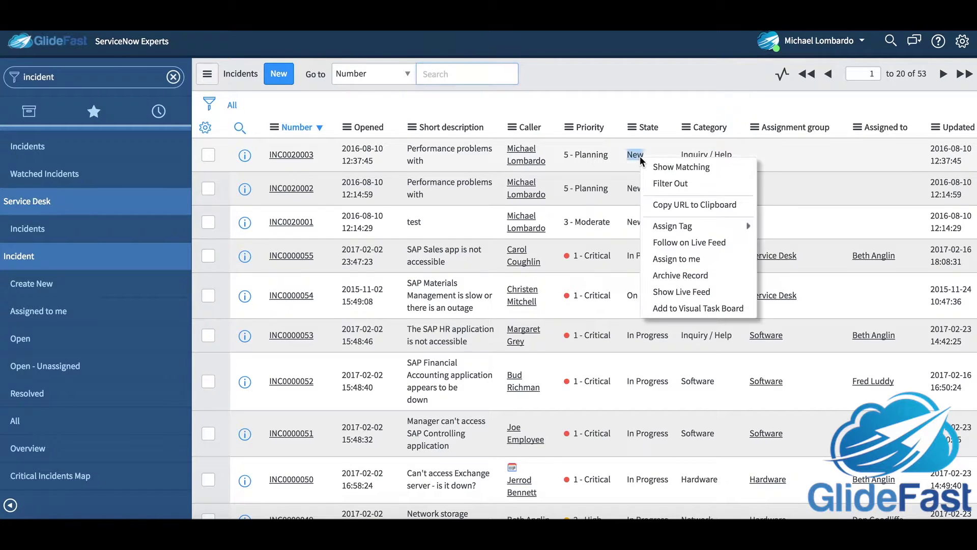
click(664, 184)
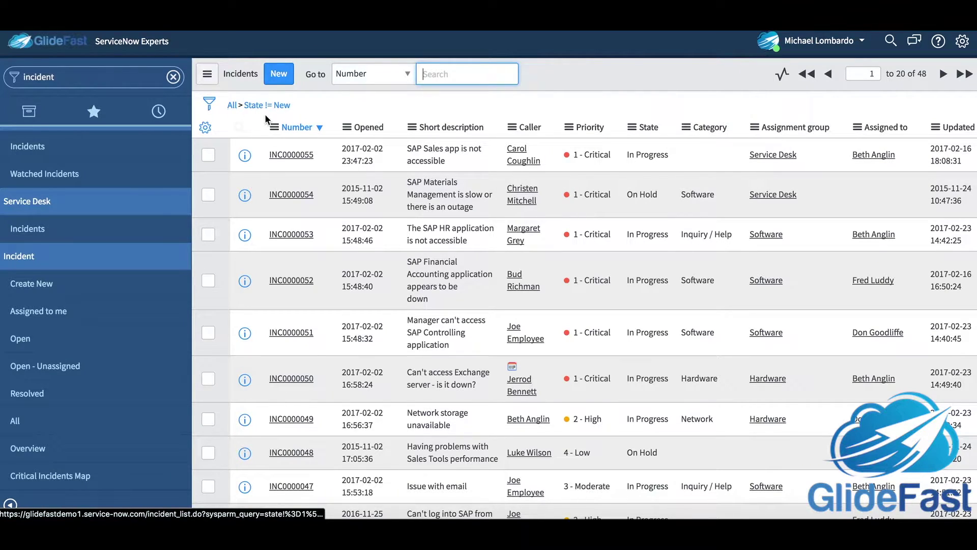
click(207, 104)
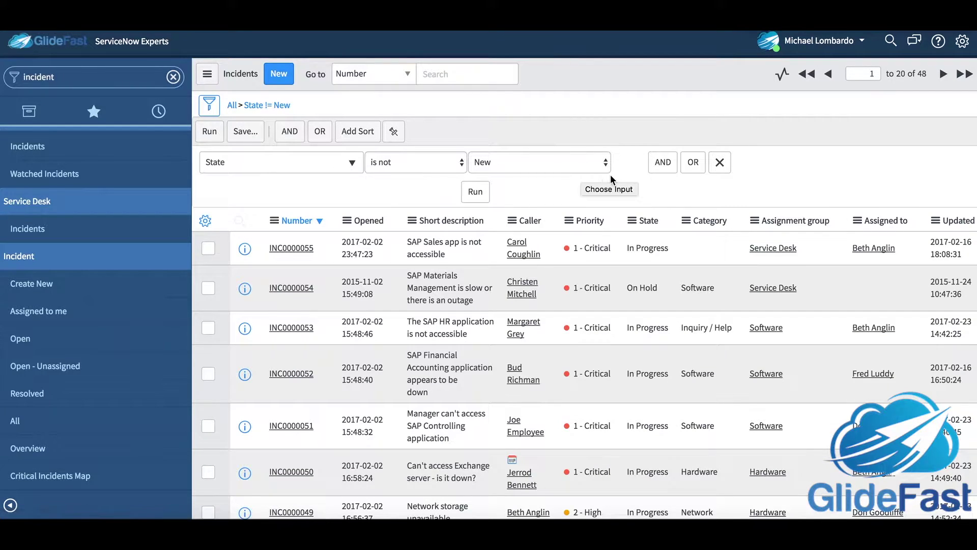
Change the State condition to 'is one of' In Progress and On Hold, giving 26 records
click(430, 158)
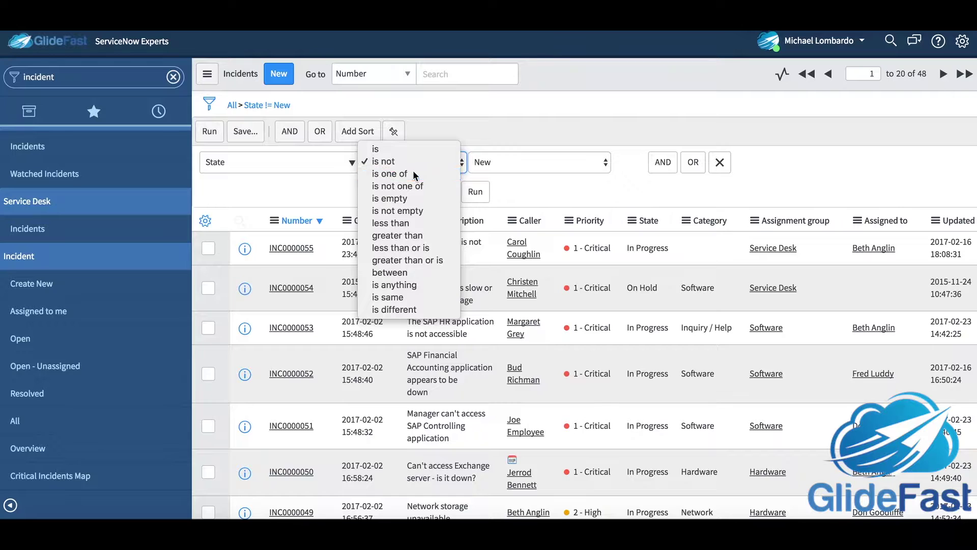
click(415, 175)
click(529, 174)
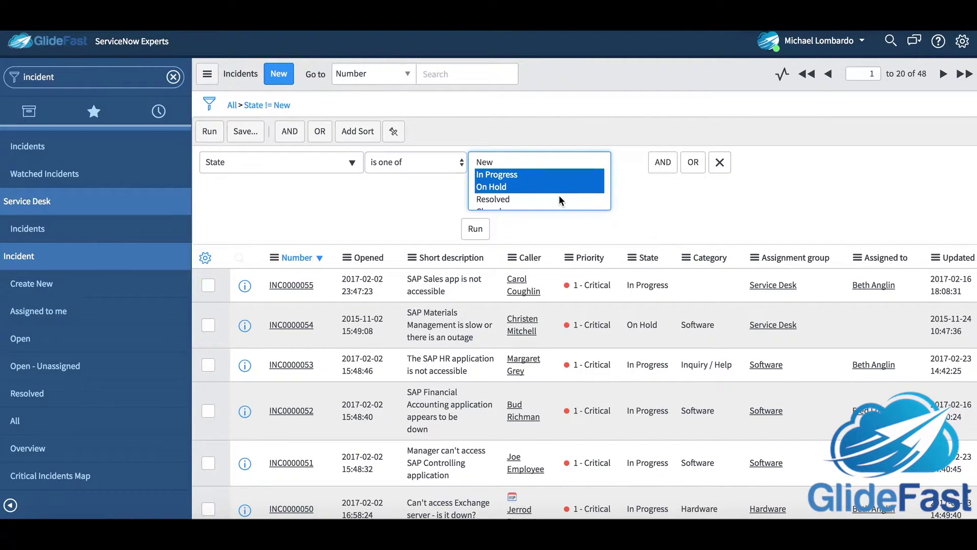
click(473, 228)
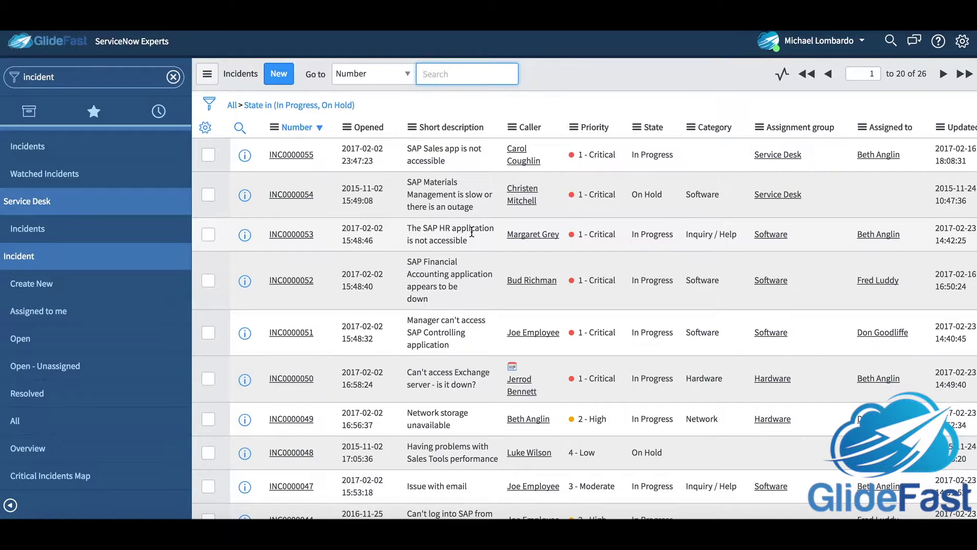
click(208, 105)
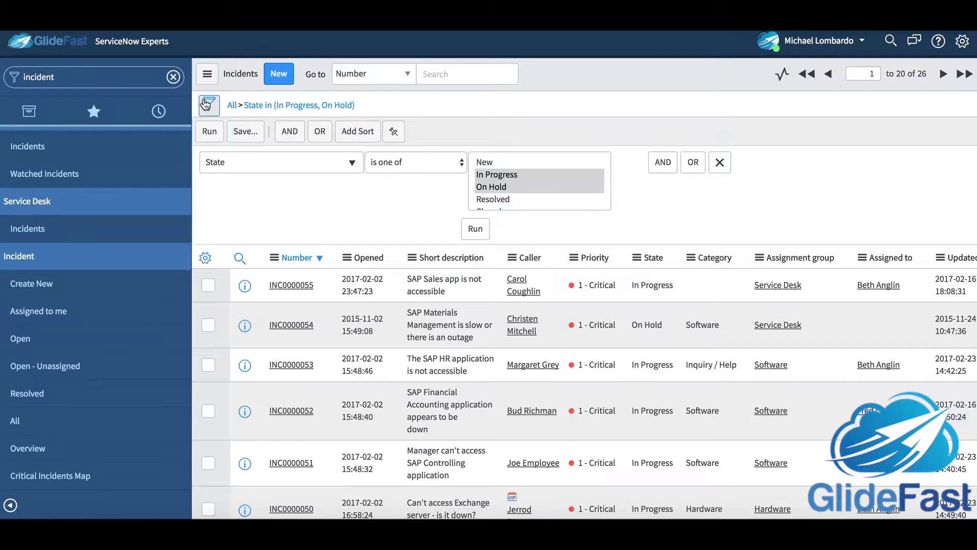
Add a Category sort to the filter, run it, then sort Category descending
click(352, 134)
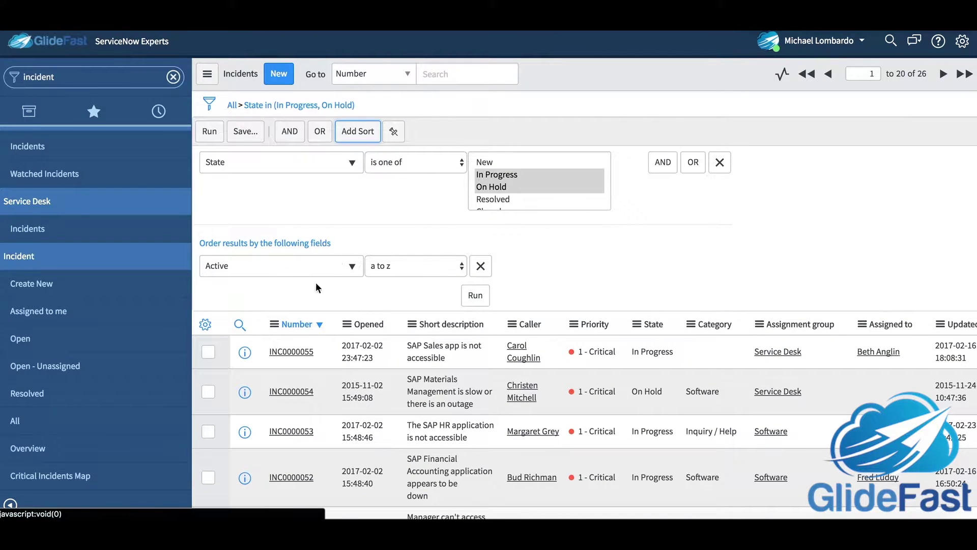
click(341, 269)
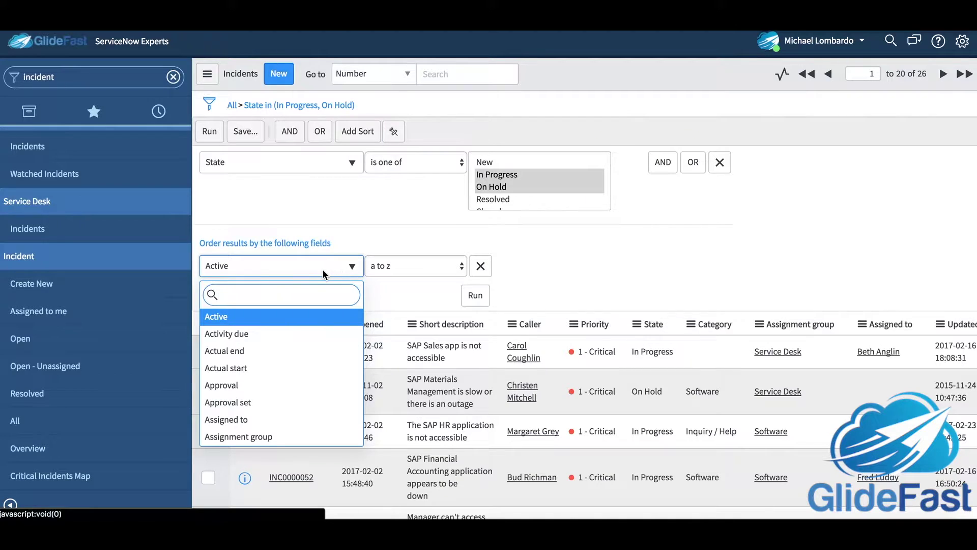
text(cat)
key(Return)
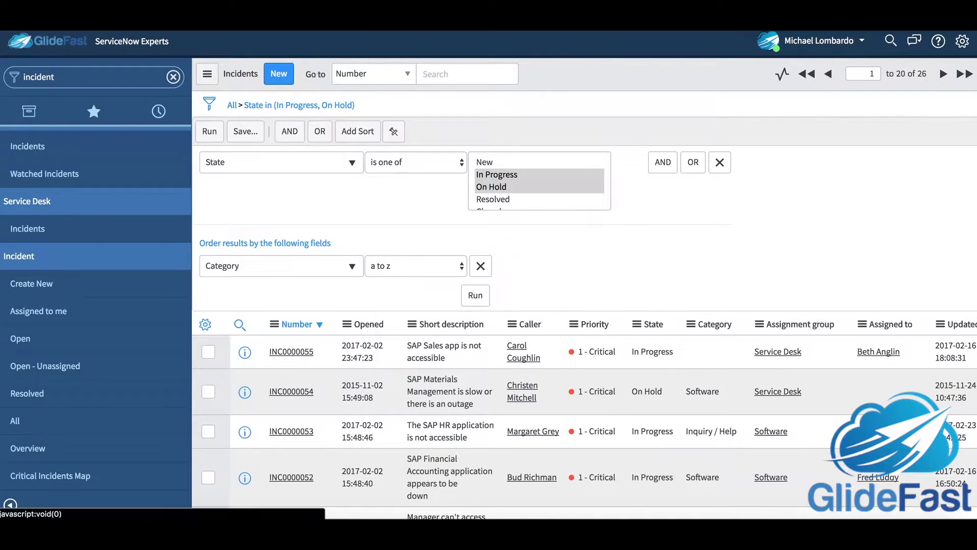
click(481, 298)
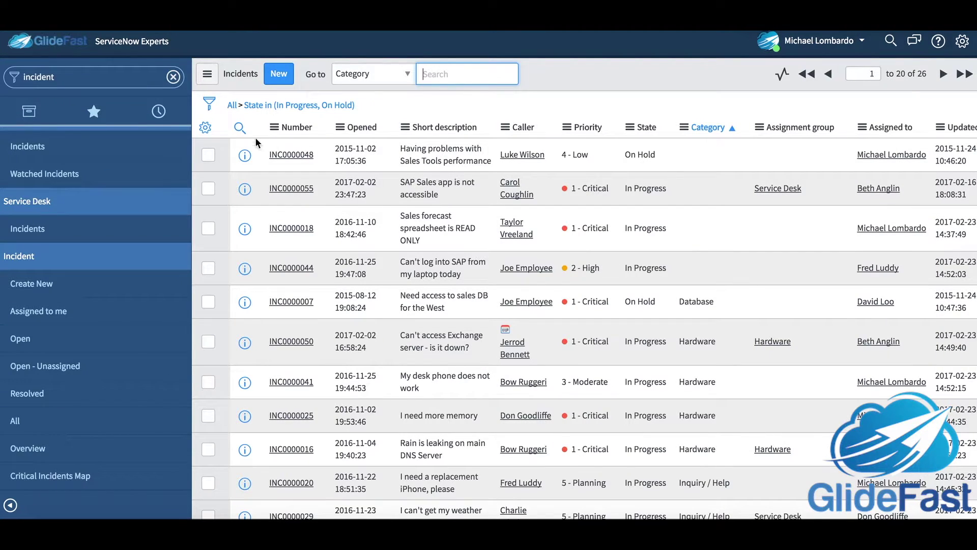
click(708, 127)
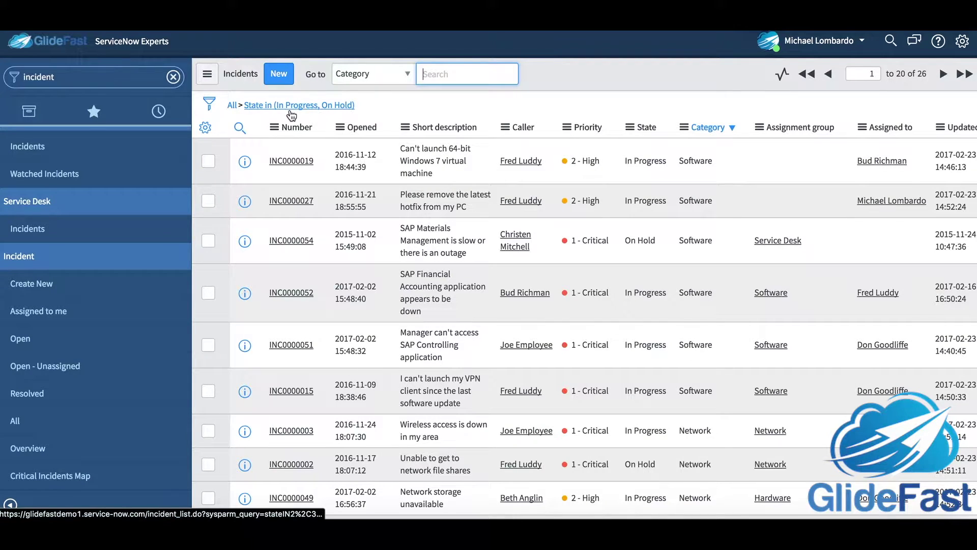
Clear the state filter and search the Category field for 'software', returning 11 incidents
click(233, 105)
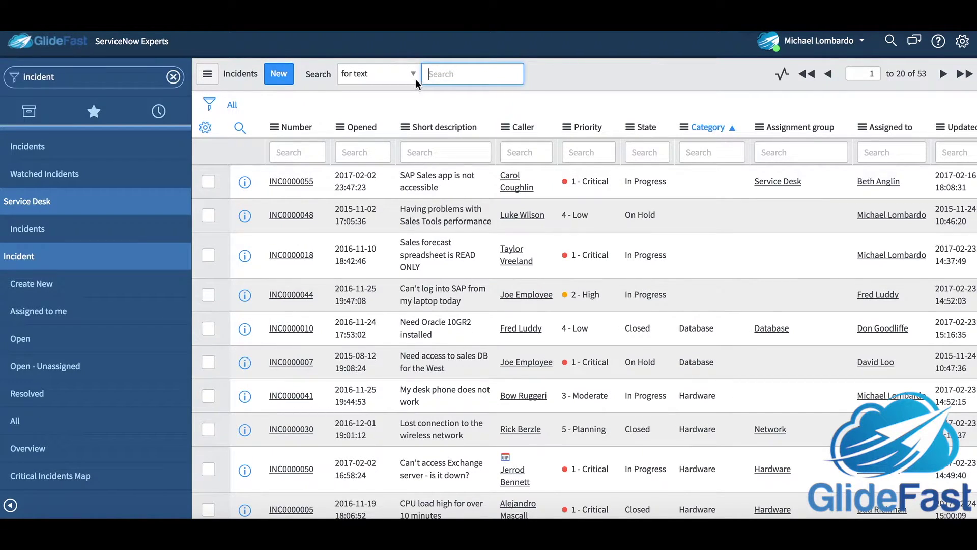
click(403, 74)
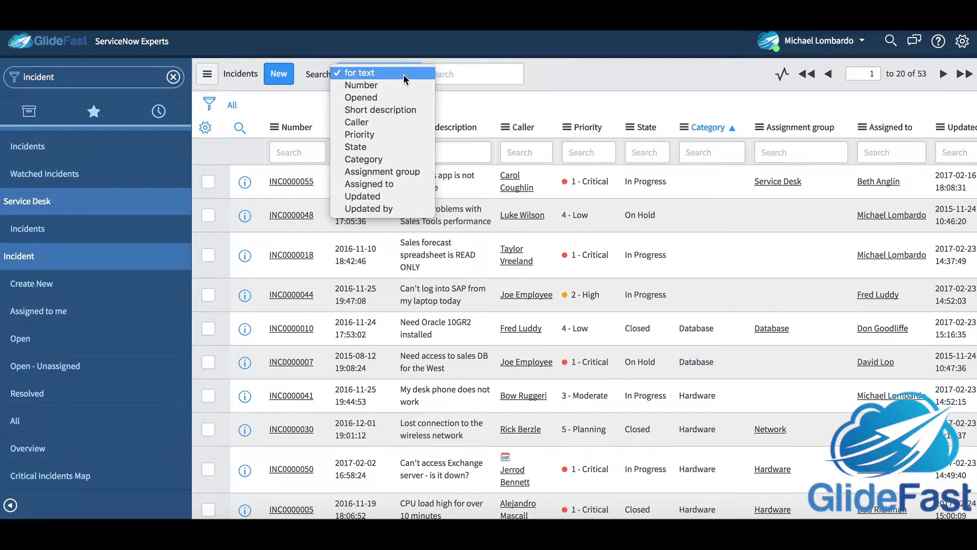
click(376, 161)
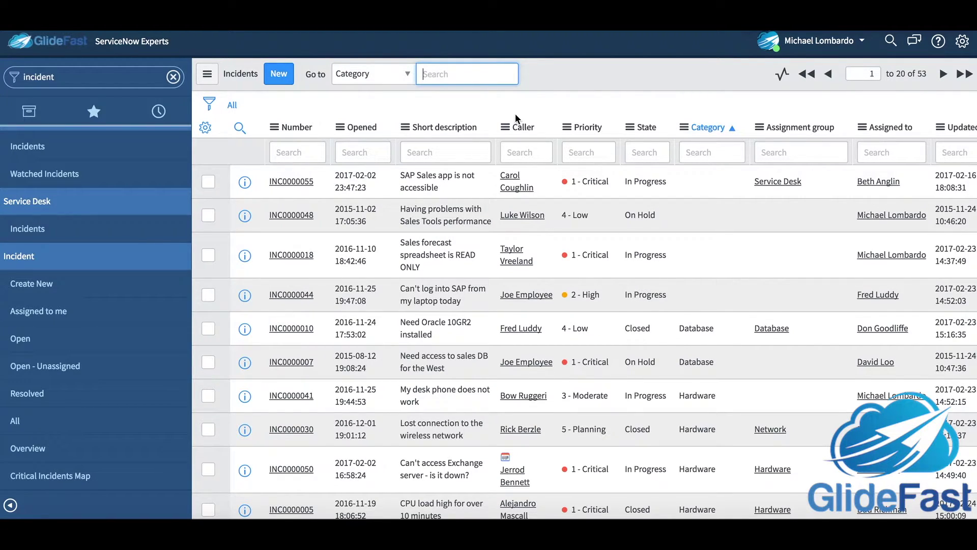
text(*)
key(BackSpace)
text(software)
key(Return)
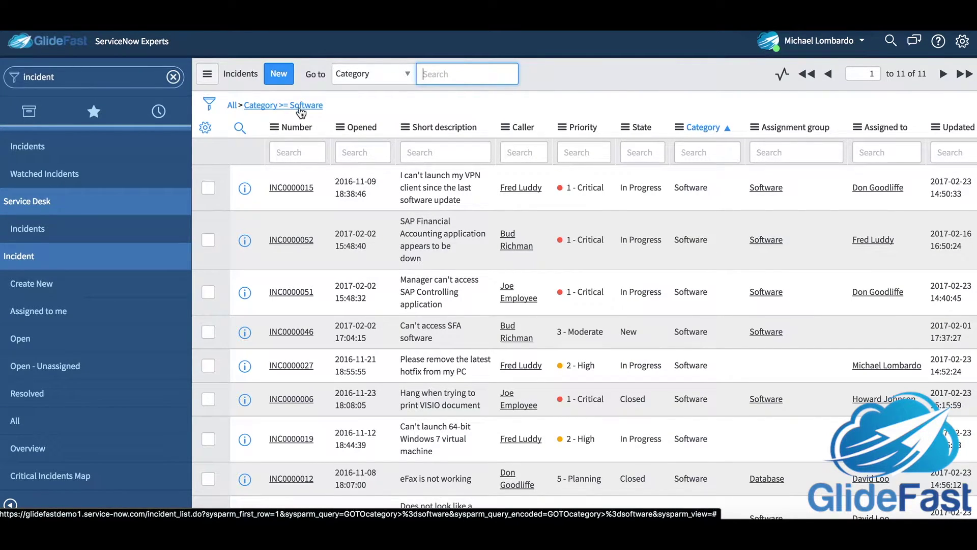
click(211, 105)
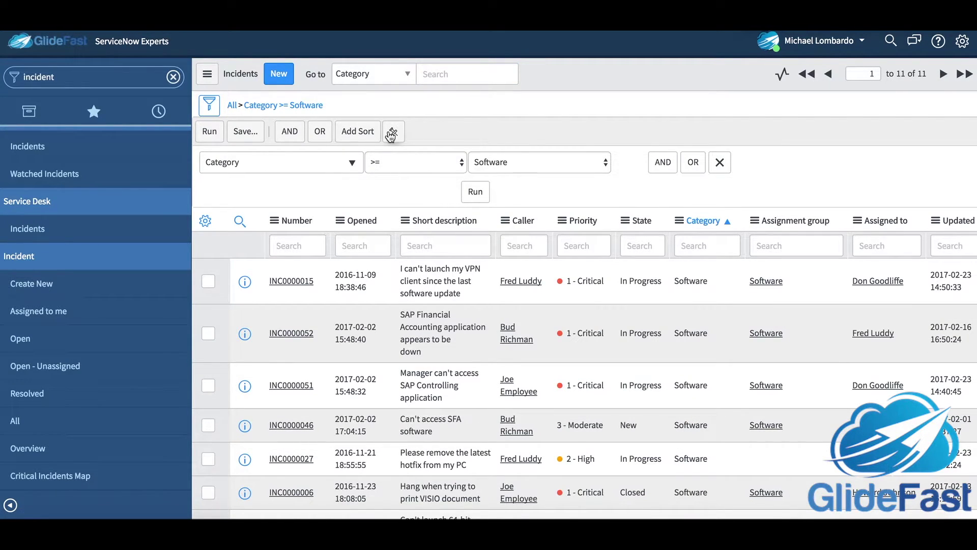
Remove the Category condition and search Category for '*software' instead
click(720, 162)
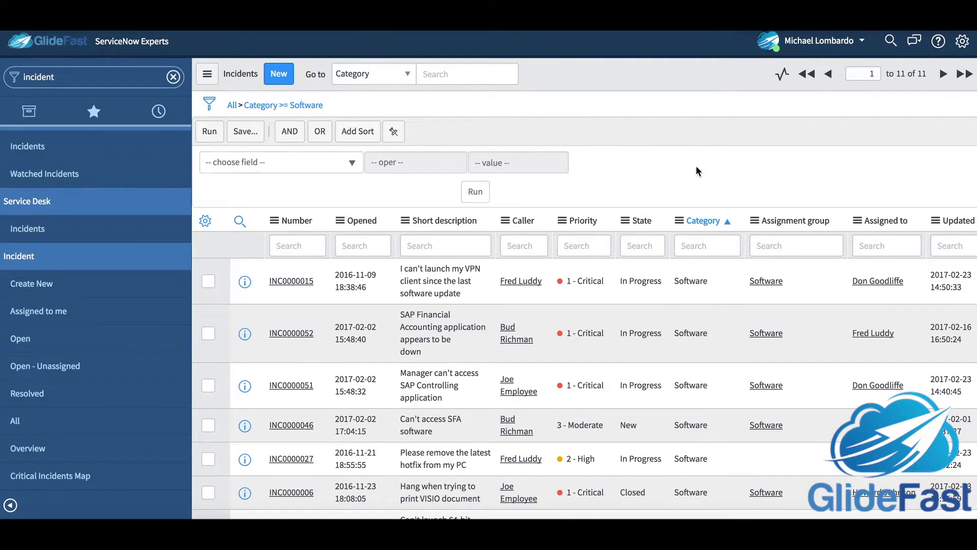
click(422, 242)
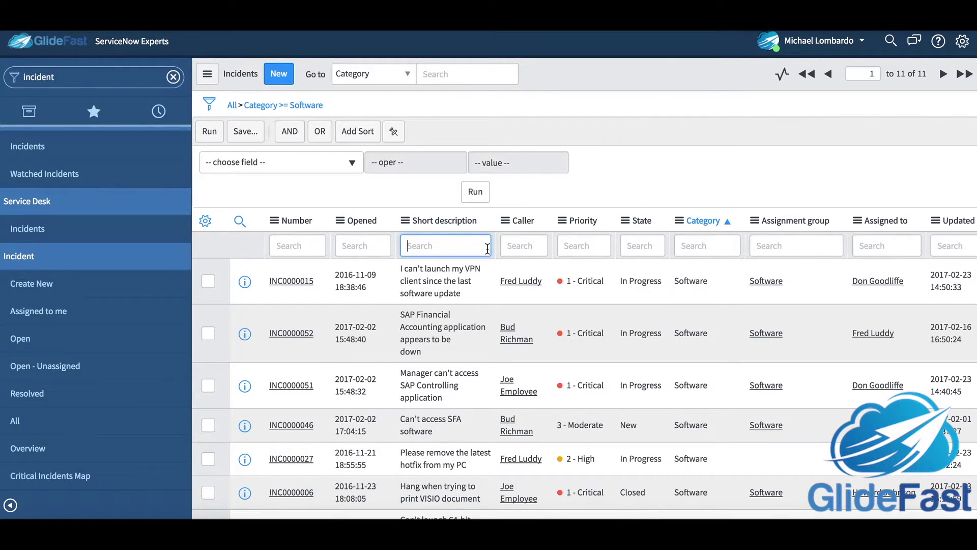
click(484, 75)
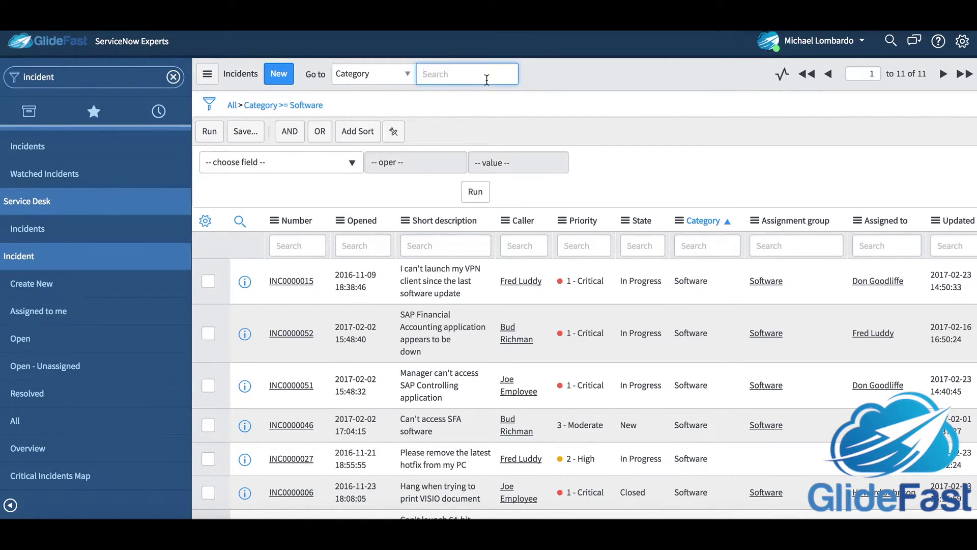
text(*s)
text(oftwae)
key(BackSpace)
text(re)
key(Return)
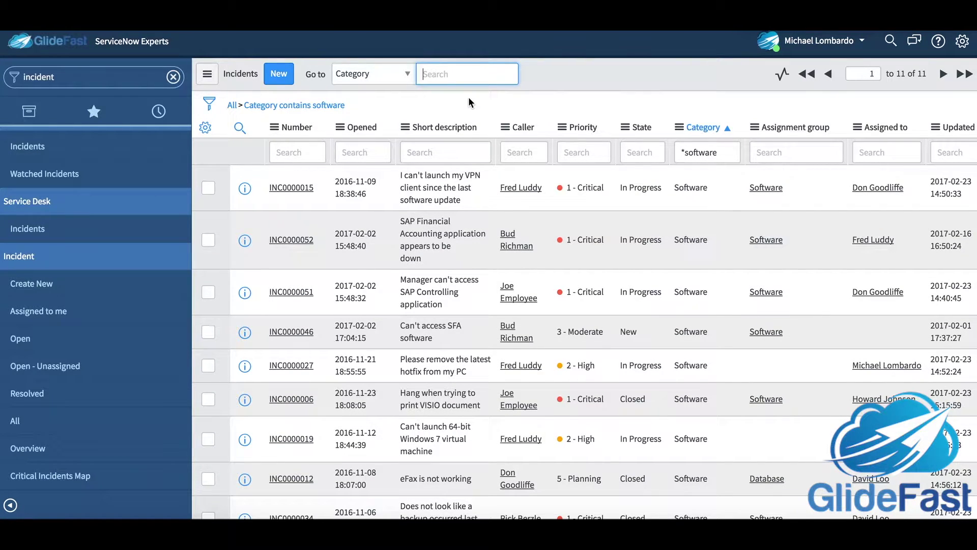
text(*)
Search Short description for '*visio', then rerun as 'visio' without the wildcard, finding no records
click(465, 152)
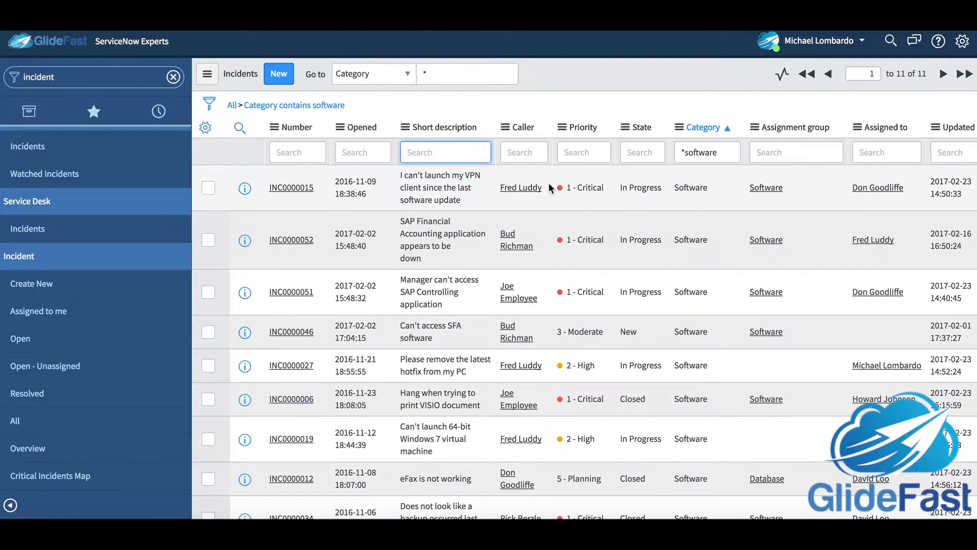
text(*)
text(vi)
text(sio)
key(Return)
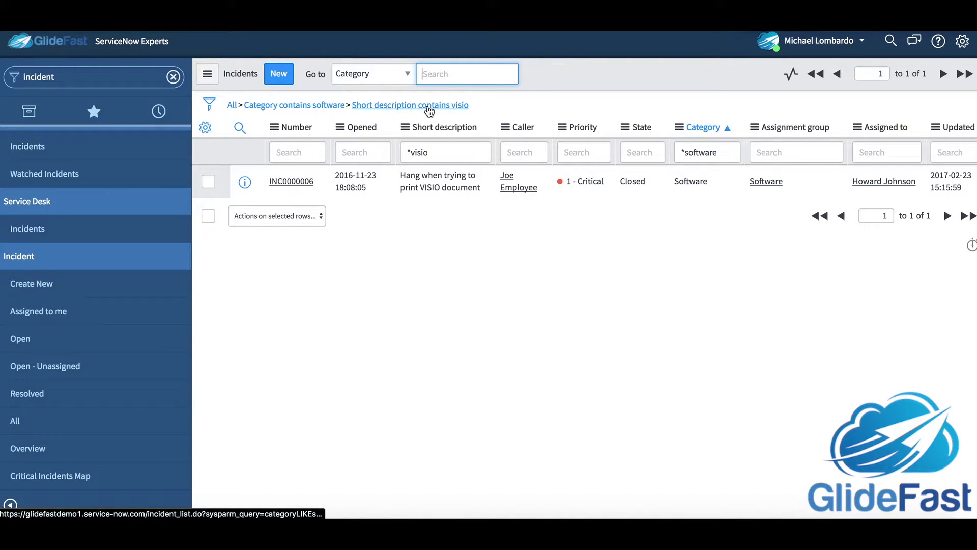
click(446, 154)
key(Home)
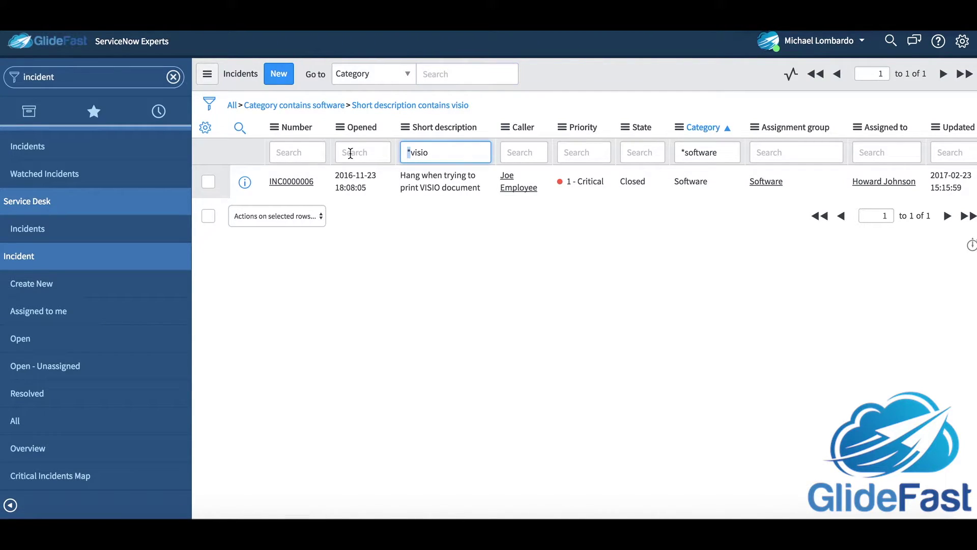
key(Delete)
key(Return)
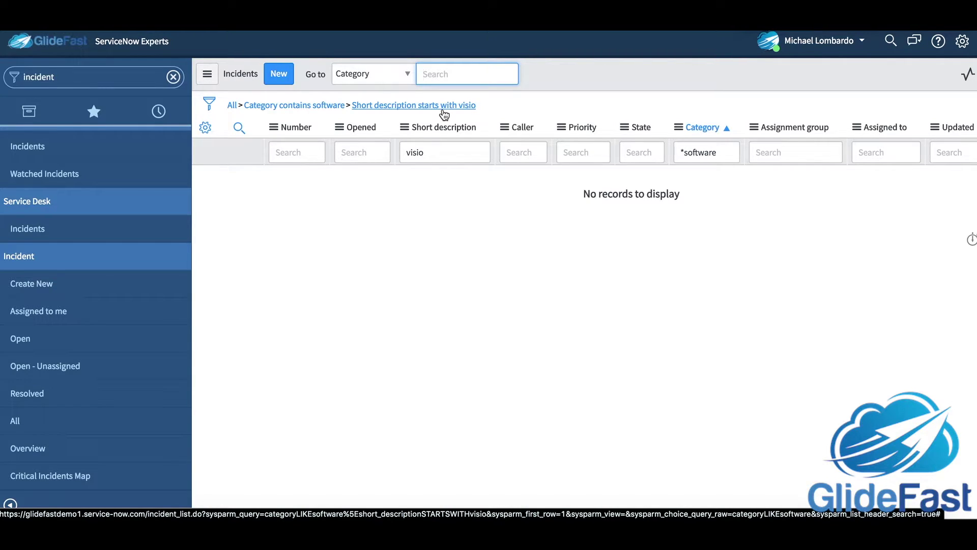
Clear filters, append ' For me' to INC0000055's short description, and save
click(232, 105)
mouse_move(244, 182)
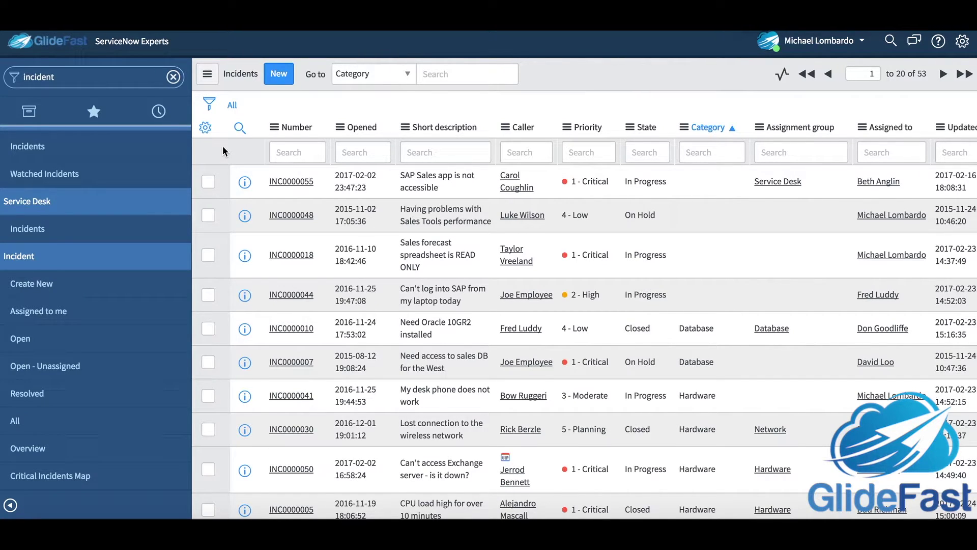
click(245, 182)
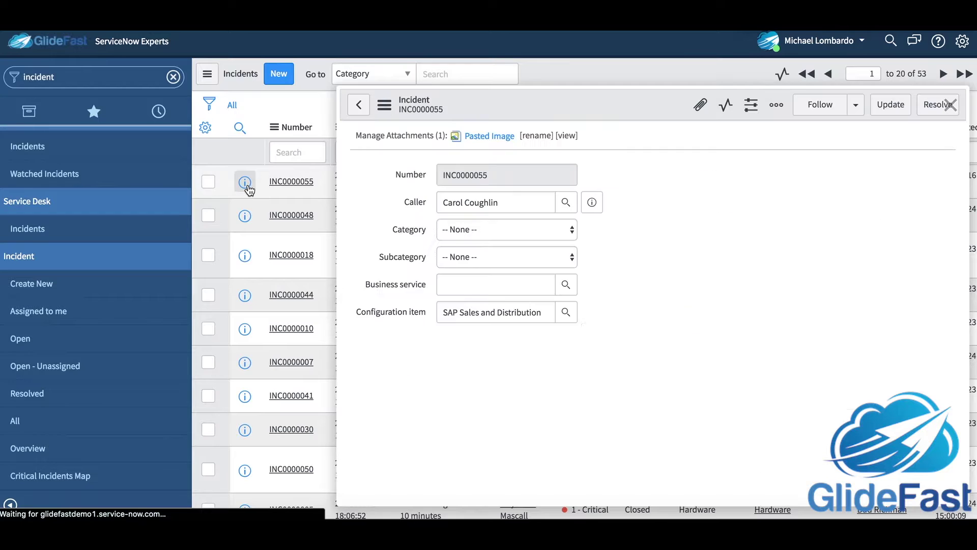
scroll(634, 272, down, 2)
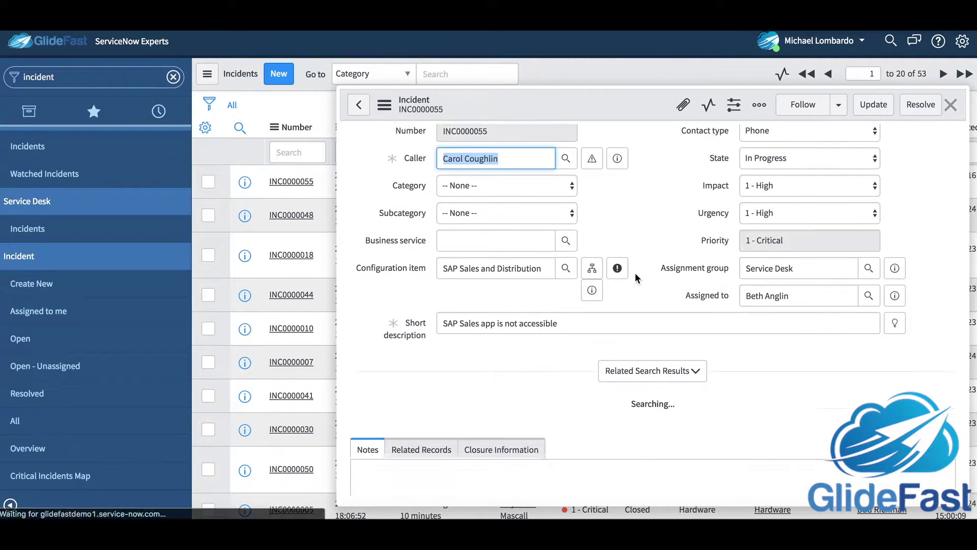
click(615, 299)
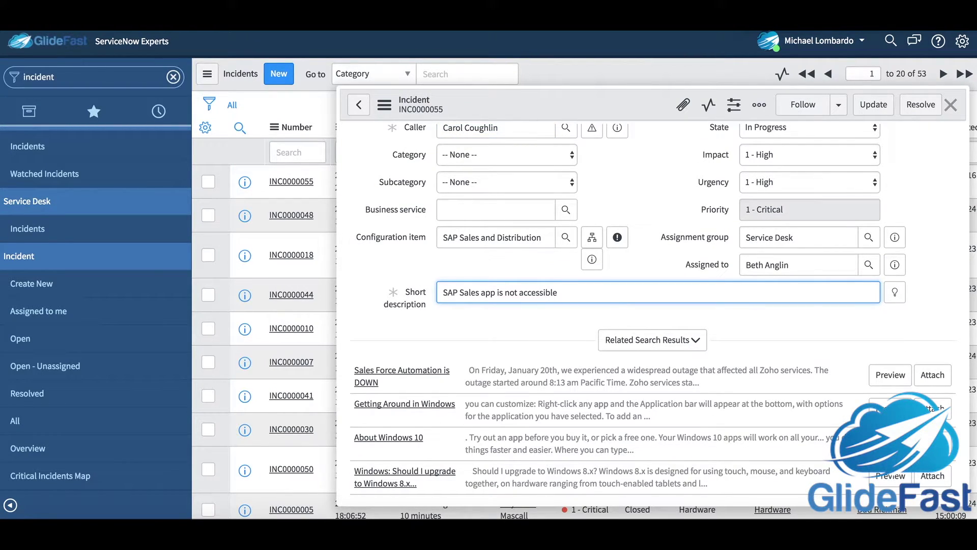
text( For me)
scroll(660, 262, up, 2)
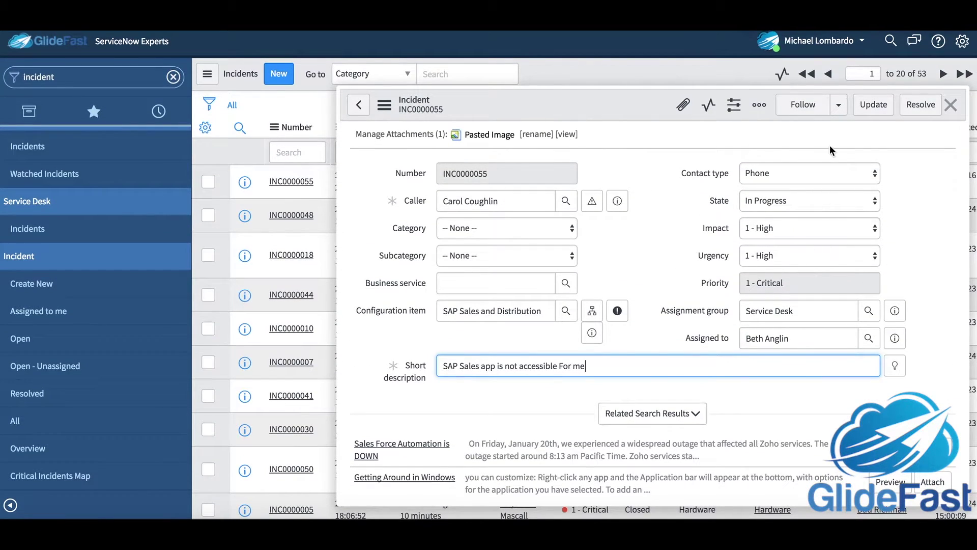
click(875, 109)
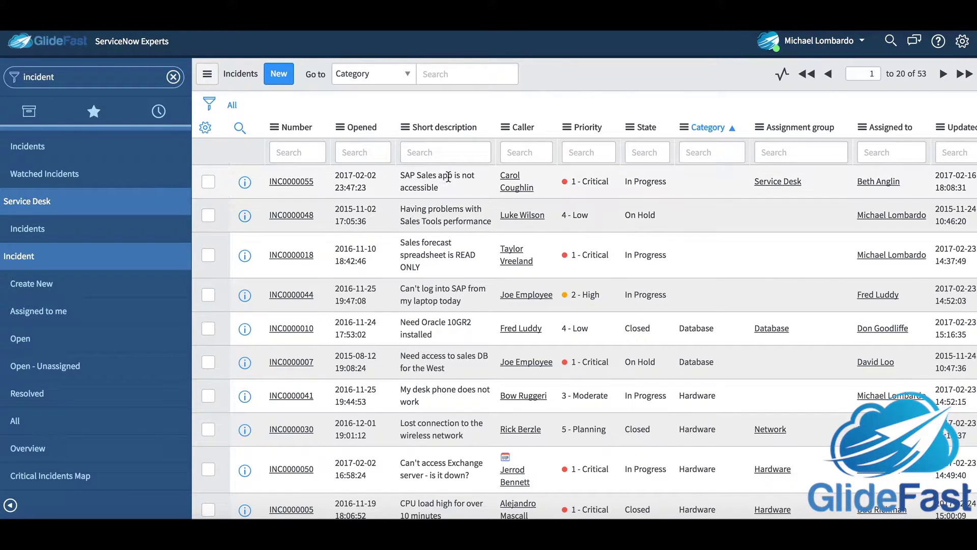
click(233, 106)
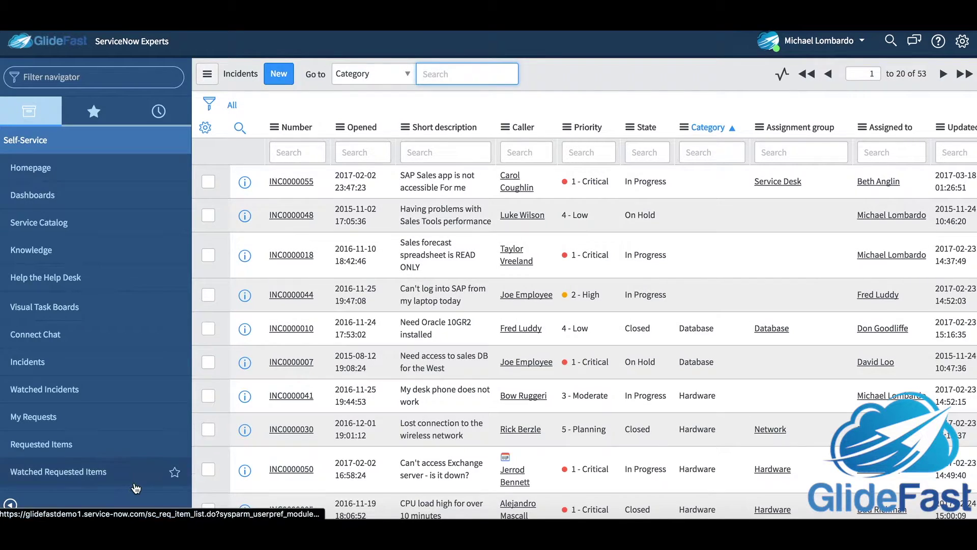
Collapse the left application navigator to an icon strip so the incident list fills the window
click(446, 104)
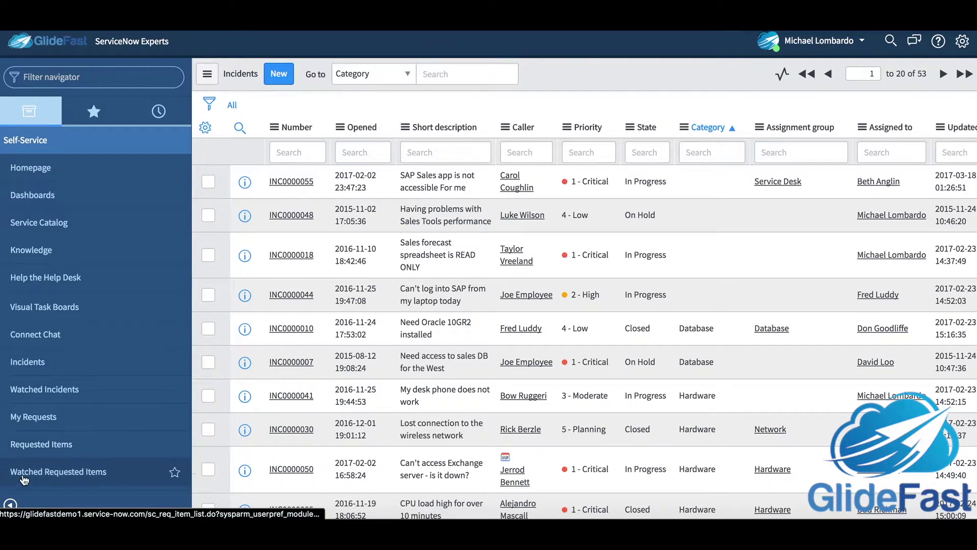
click(10, 508)
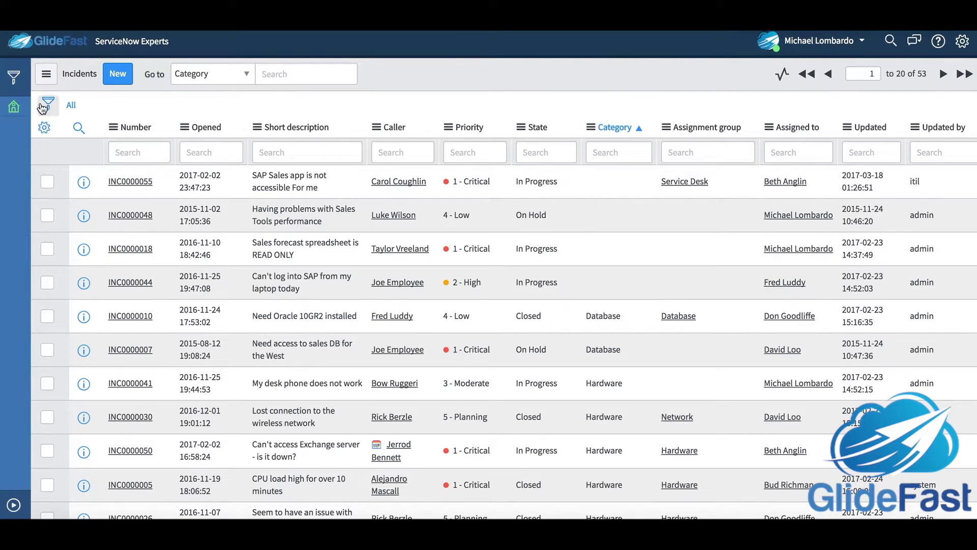
click(46, 131)
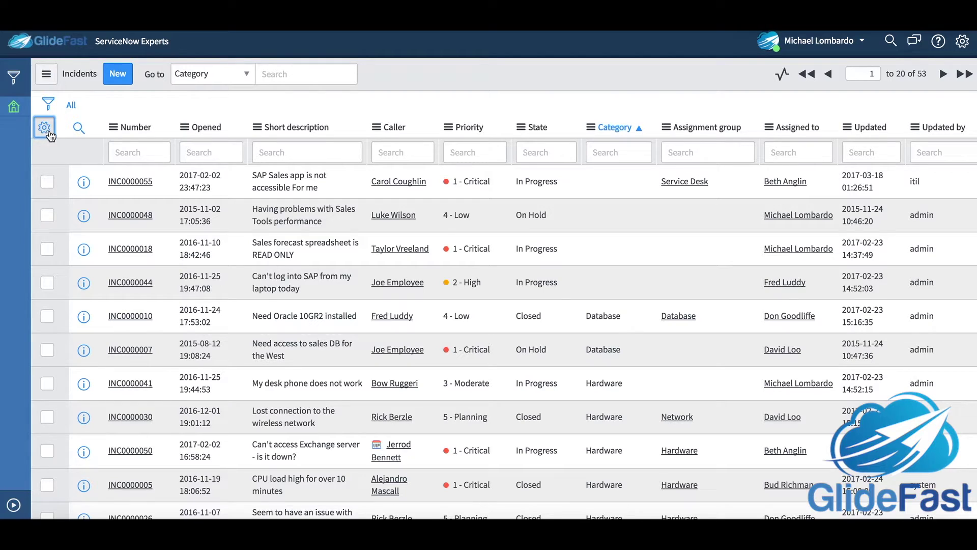
Remove the Updated and Updated by columns in the Personalize List dialog
triple_click(55, 141)
click(52, 137)
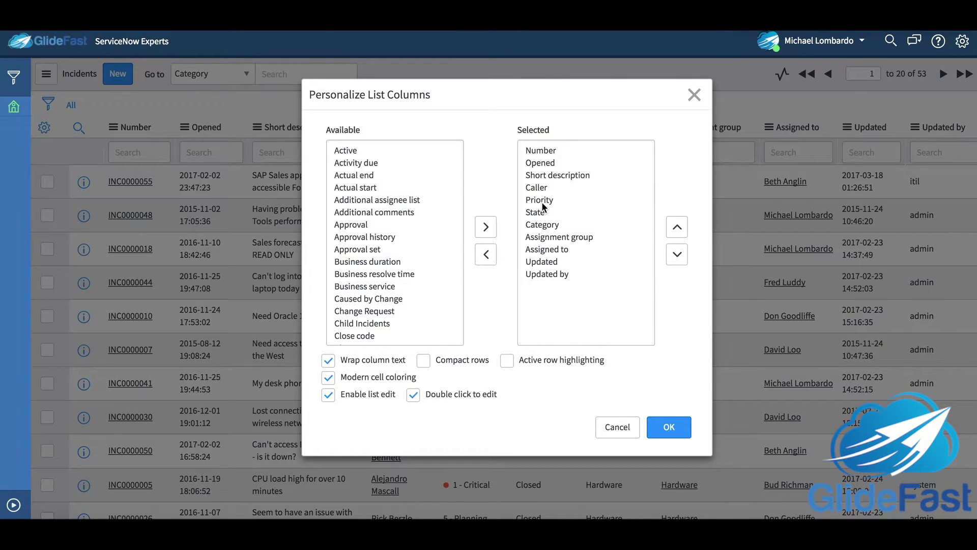
double_click(554, 260)
double_click(563, 263)
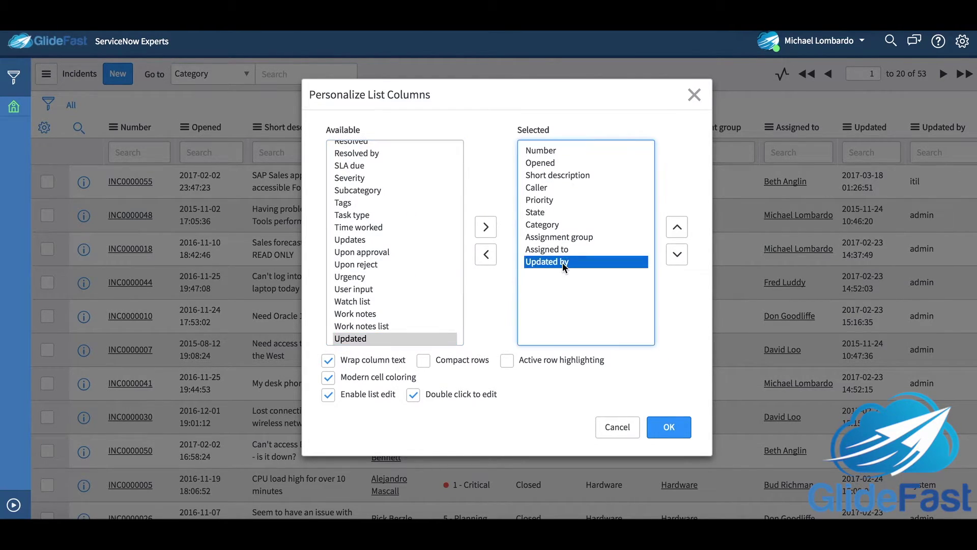
scroll(409, 217, up, 3)
scroll(409, 219, up, 1)
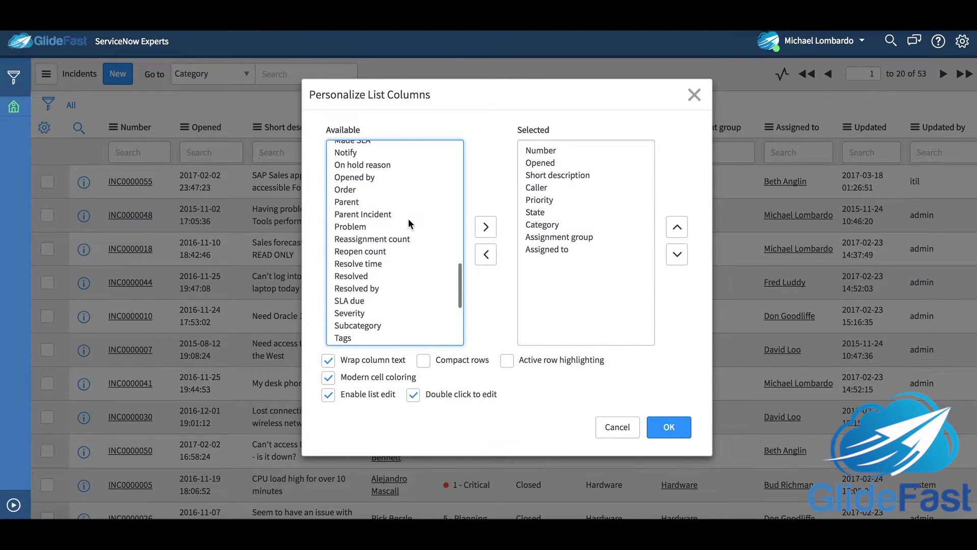
scroll(407, 220, up, 2)
scroll(407, 219, up, 4)
scroll(406, 219, up, 4)
scroll(403, 214, up, 1)
Add Impact and Urgency columns, place them right after Caller, and apply the layout
click(402, 215)
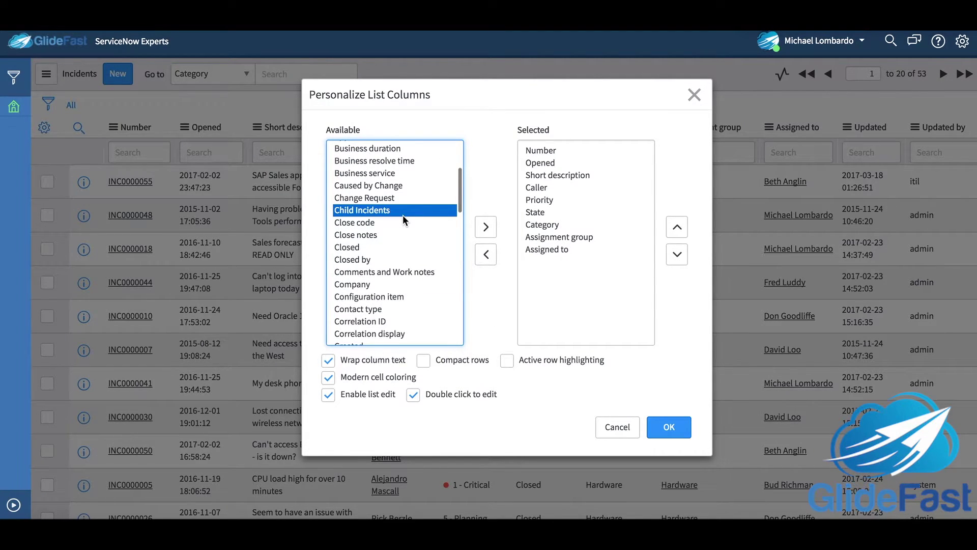
key(i)
click(486, 227)
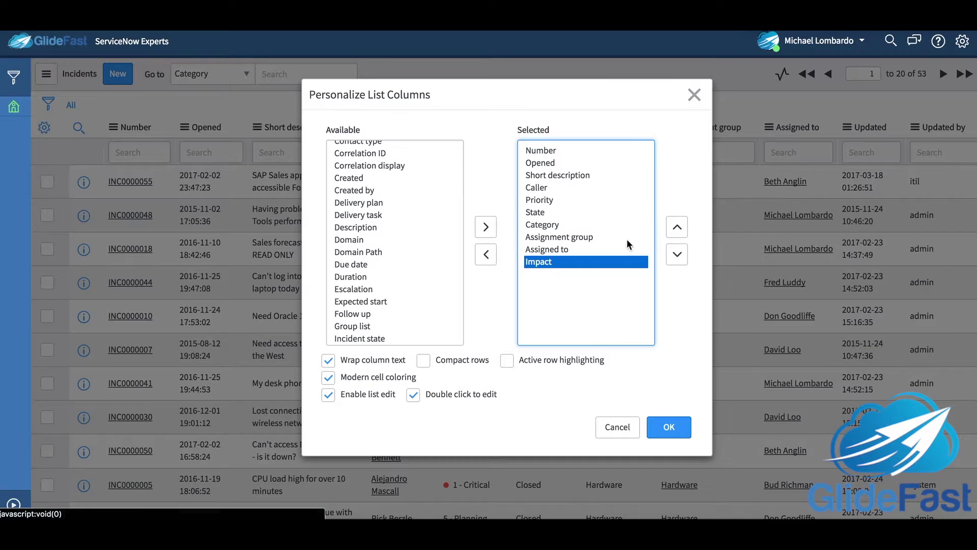
click(677, 234)
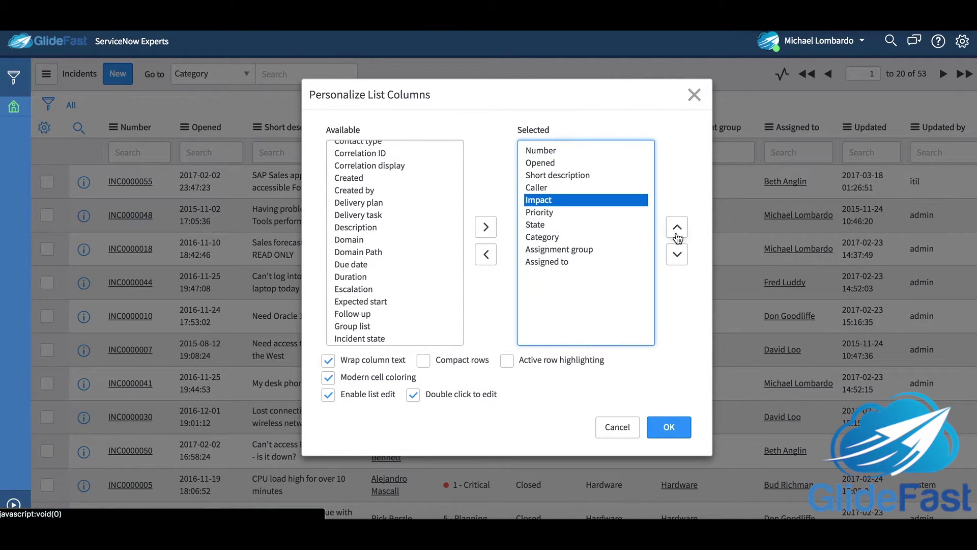
click(356, 227)
text(ur)
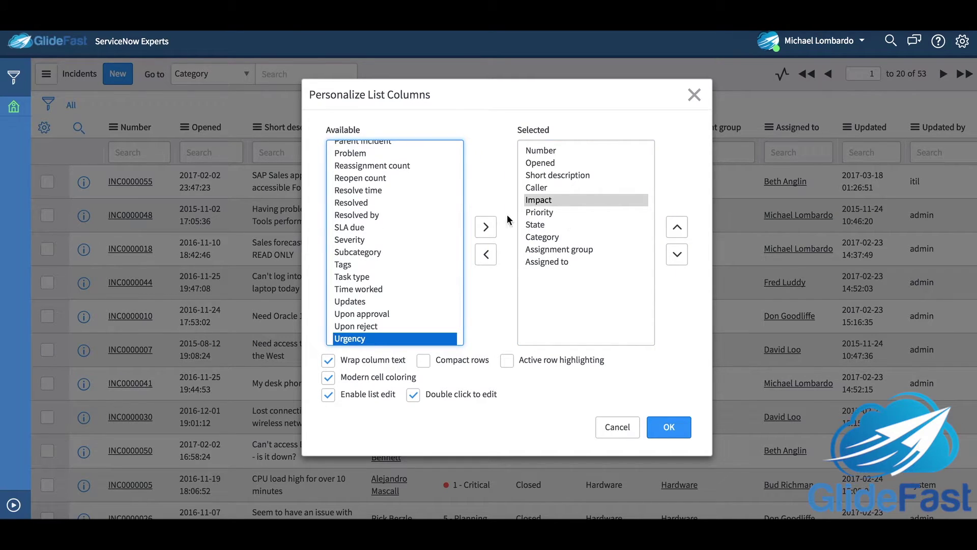
click(485, 227)
click(677, 226)
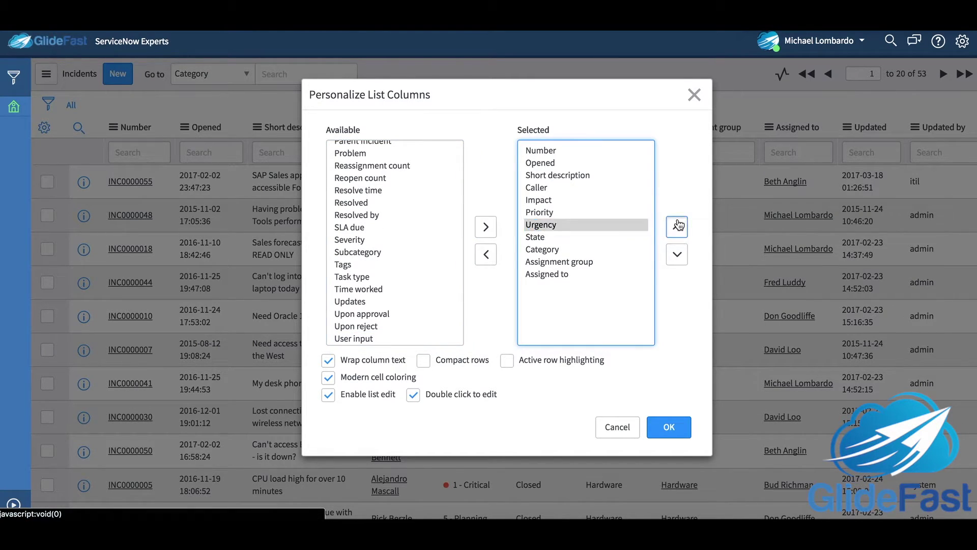
click(677, 226)
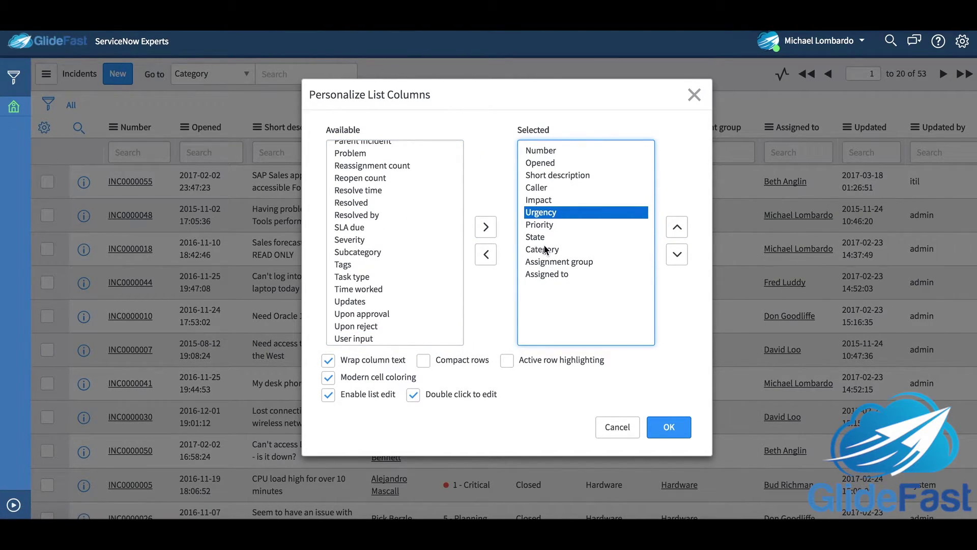
click(668, 427)
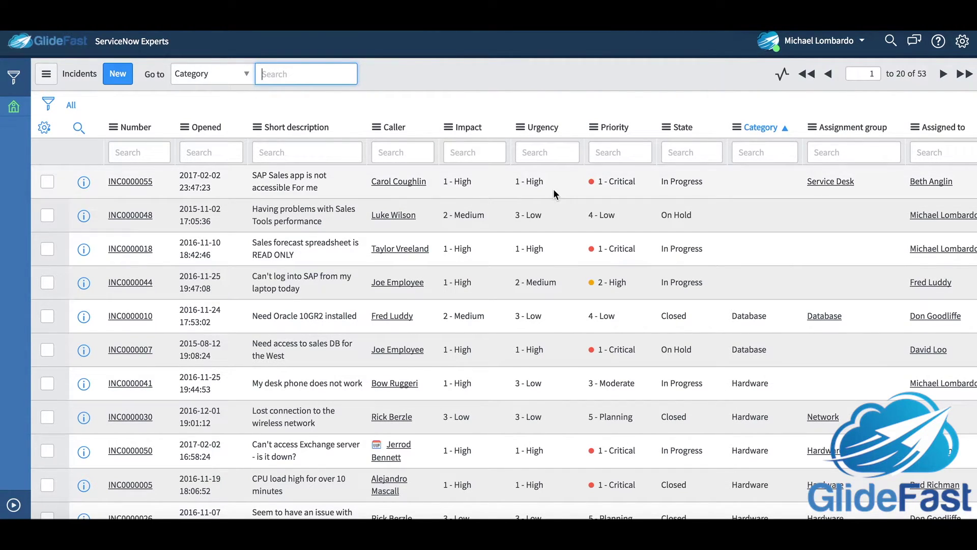
Move Caller up to sit directly below Number in the column order and apply it
click(43, 127)
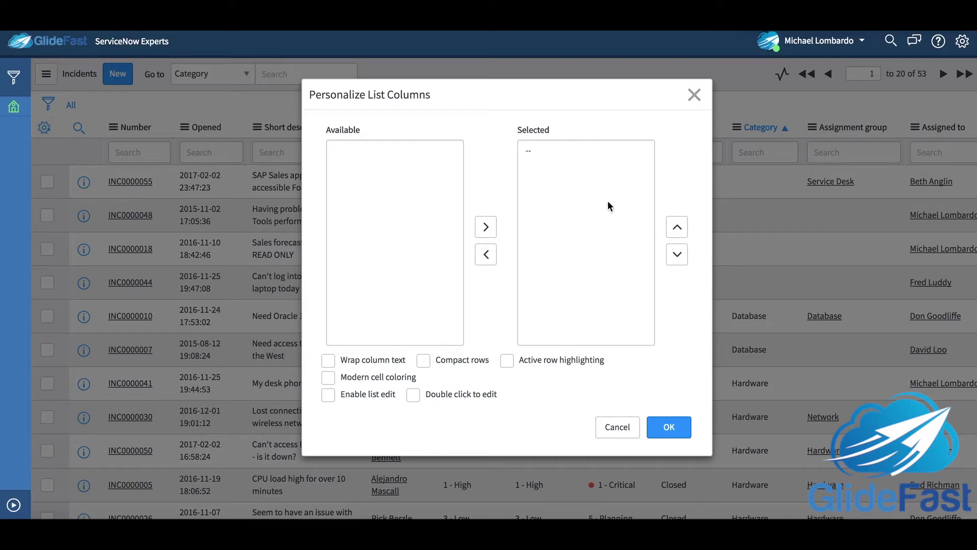
click(570, 174)
click(558, 188)
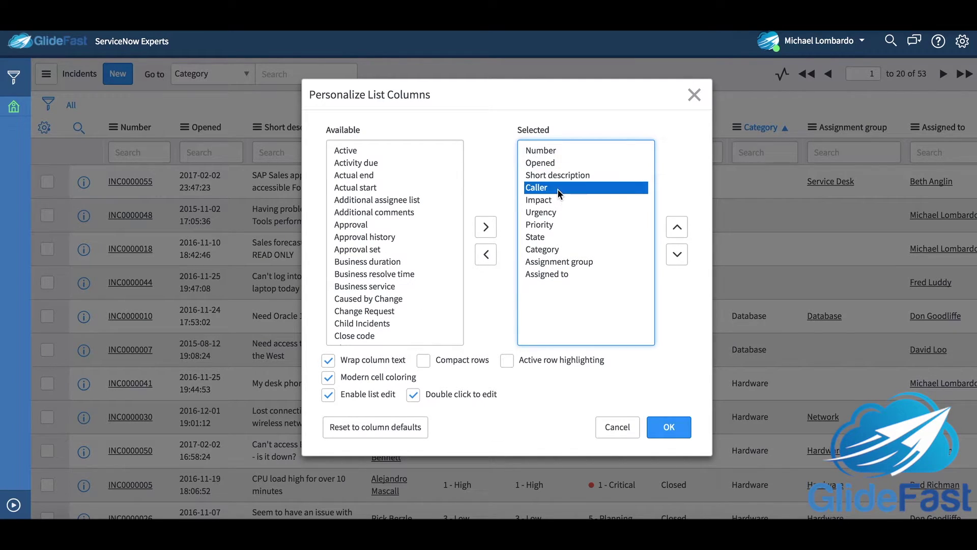
click(676, 226)
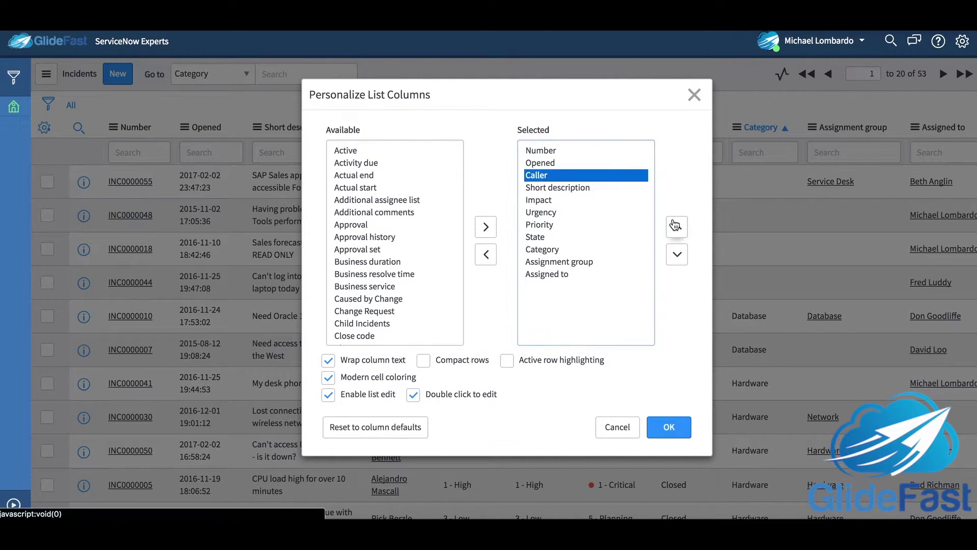
click(677, 253)
click(672, 428)
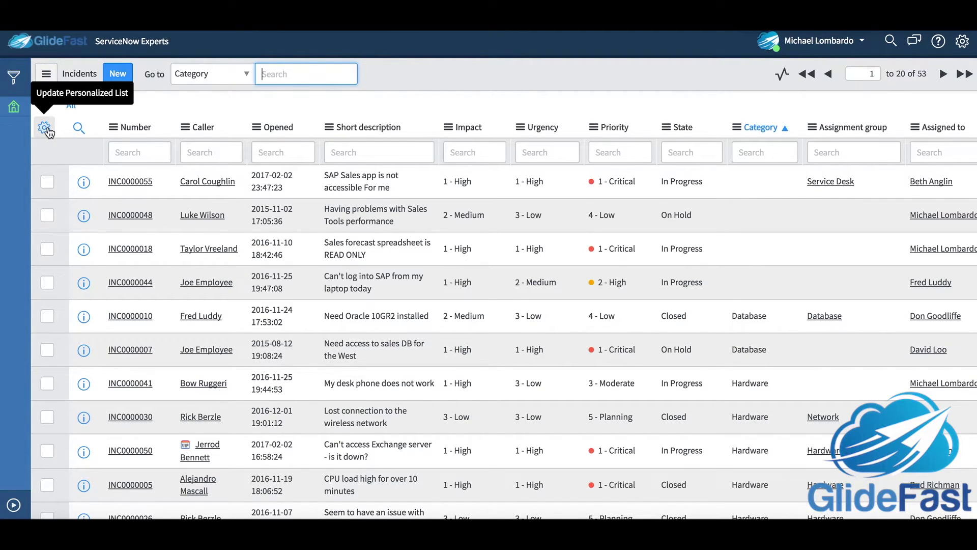
Use Reset to column defaults in Personalize List, dropping Impact and Urgency
click(45, 129)
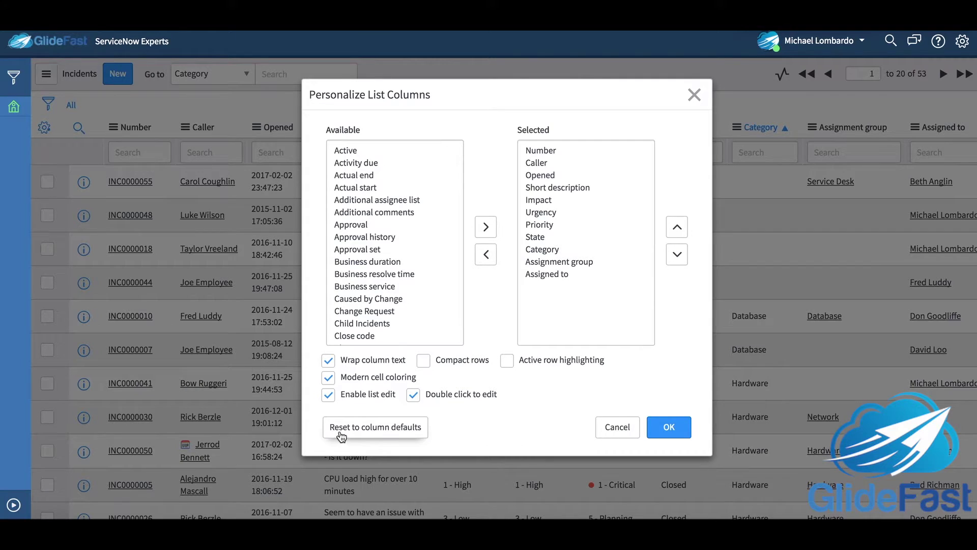
click(370, 432)
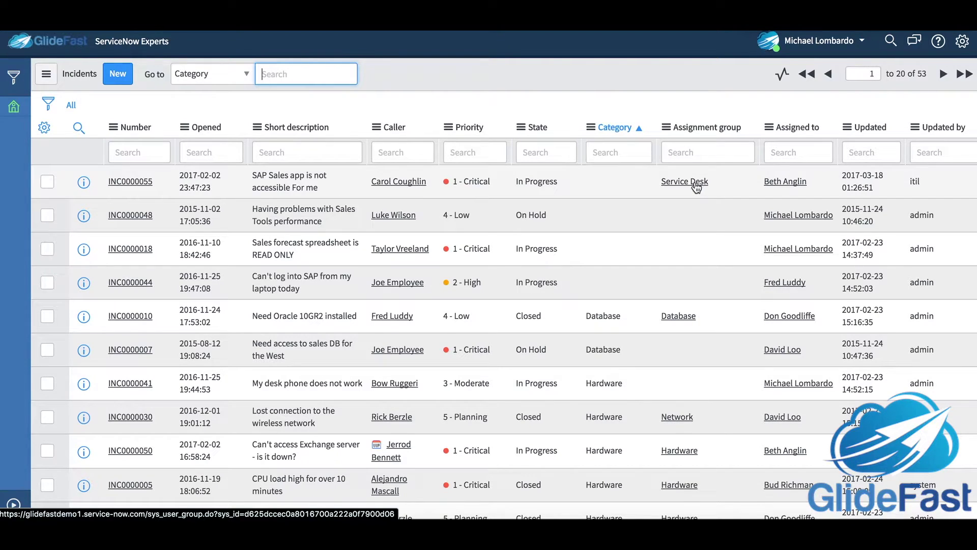
Filter incidents to Assignment group Service Desk and Priority 1 - Critical, excluding Closed state
right_click(695, 183)
click(722, 190)
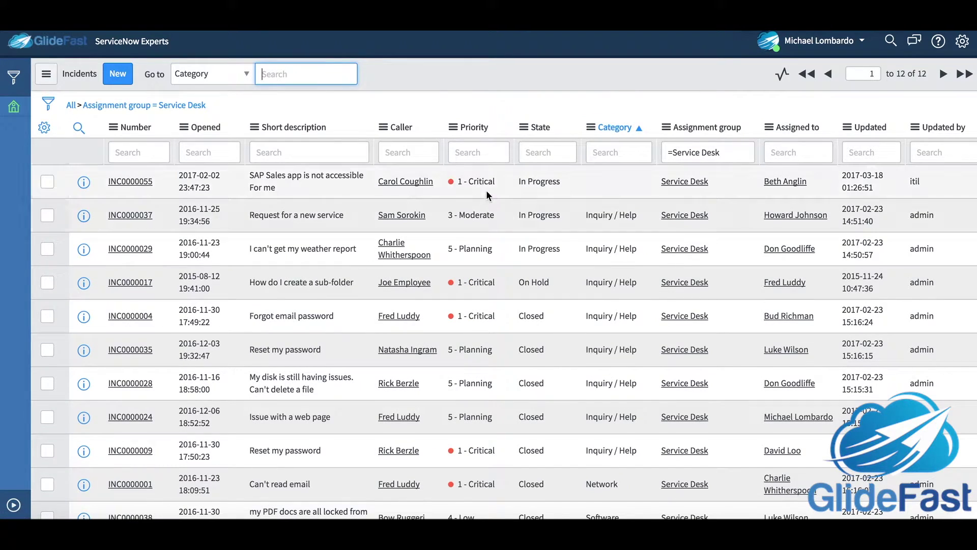
right_click(490, 181)
click(507, 187)
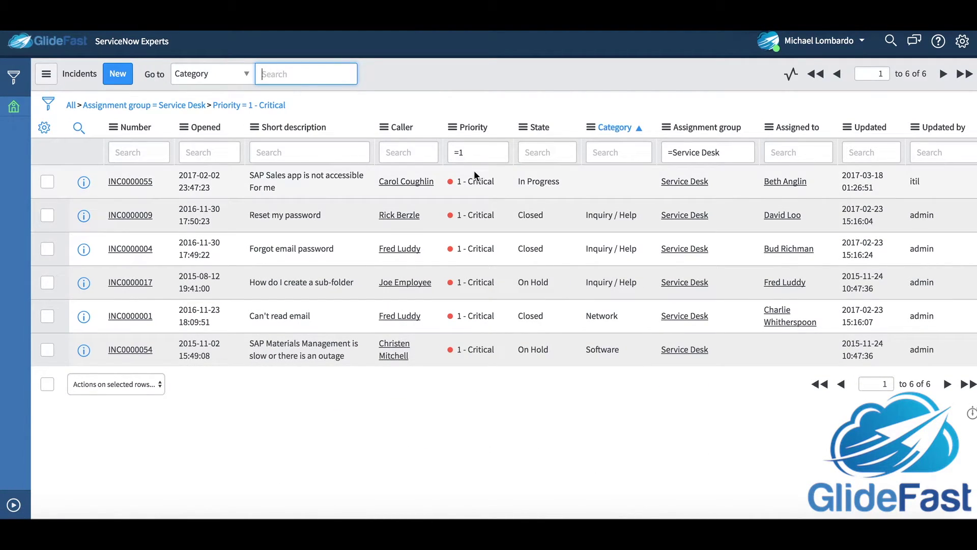
right_click(537, 214)
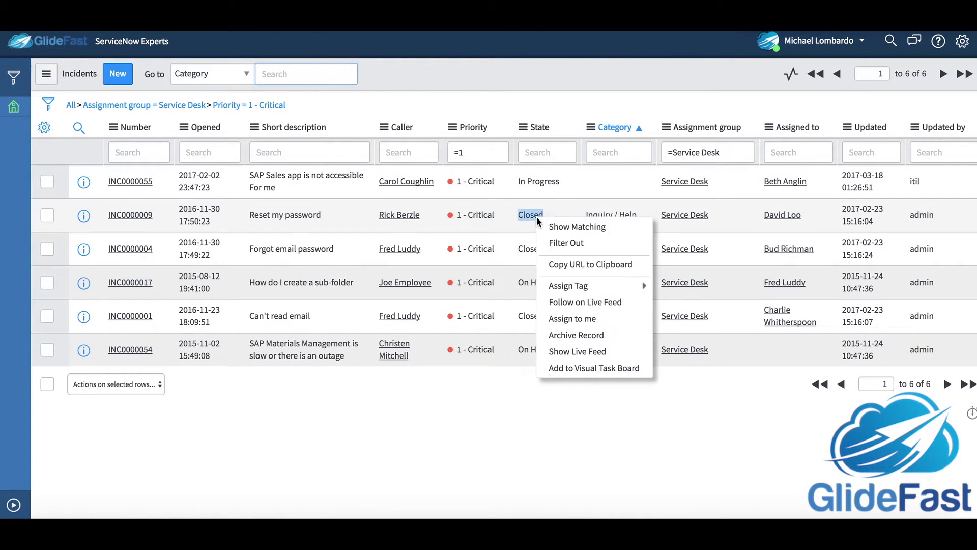
click(560, 242)
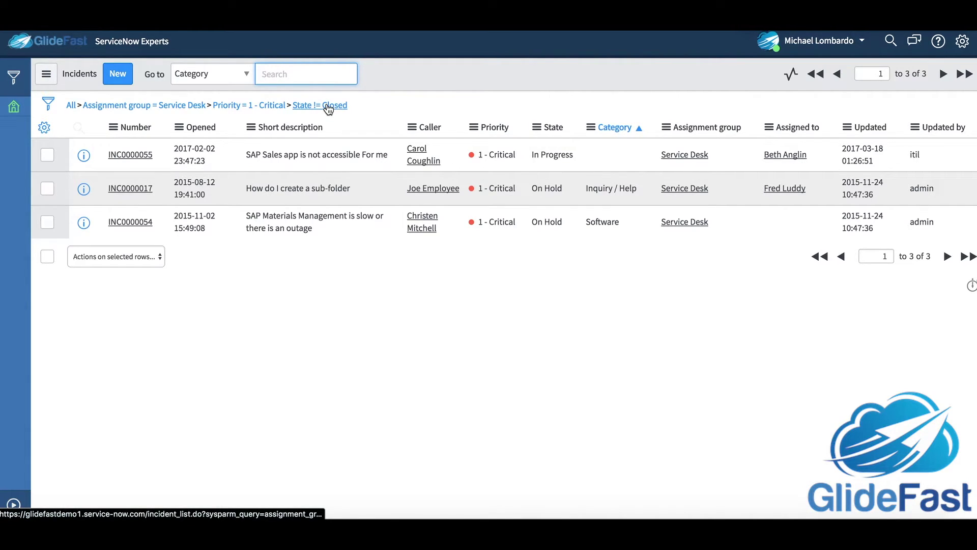
click(327, 107)
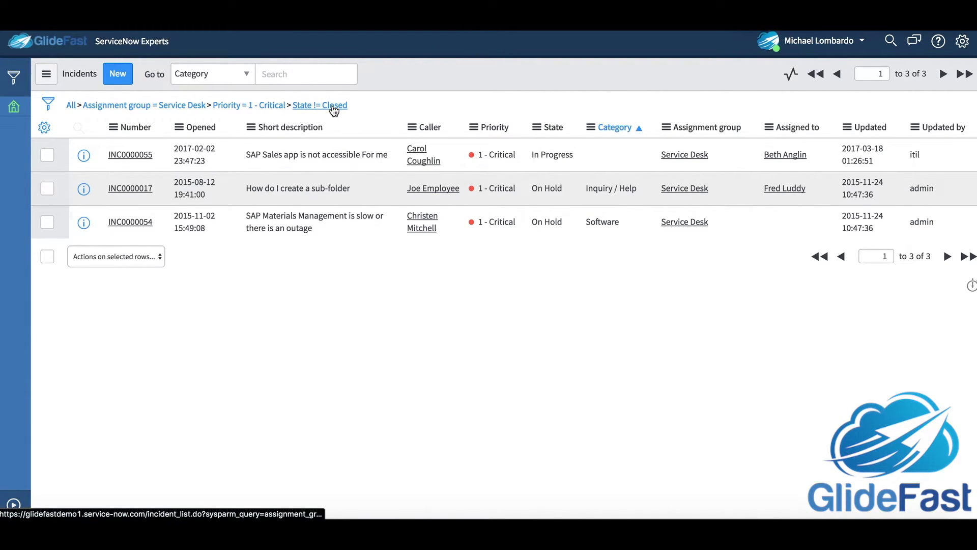
Drag the filter breadcrumb to the sidebar as a favorite, confirm it under Favorites, then collapse the navigator
drag(333, 111, 151, 167)
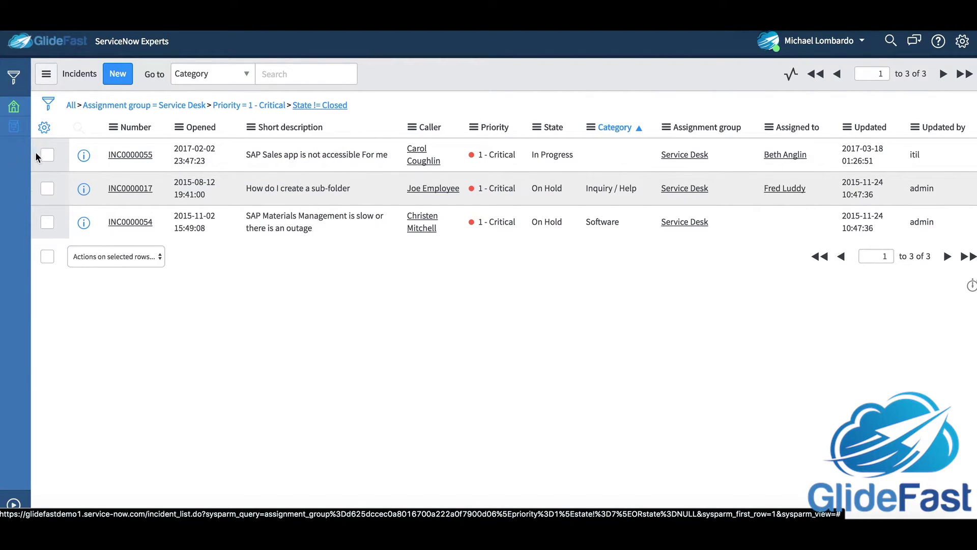
drag(150, 168, 32, 129)
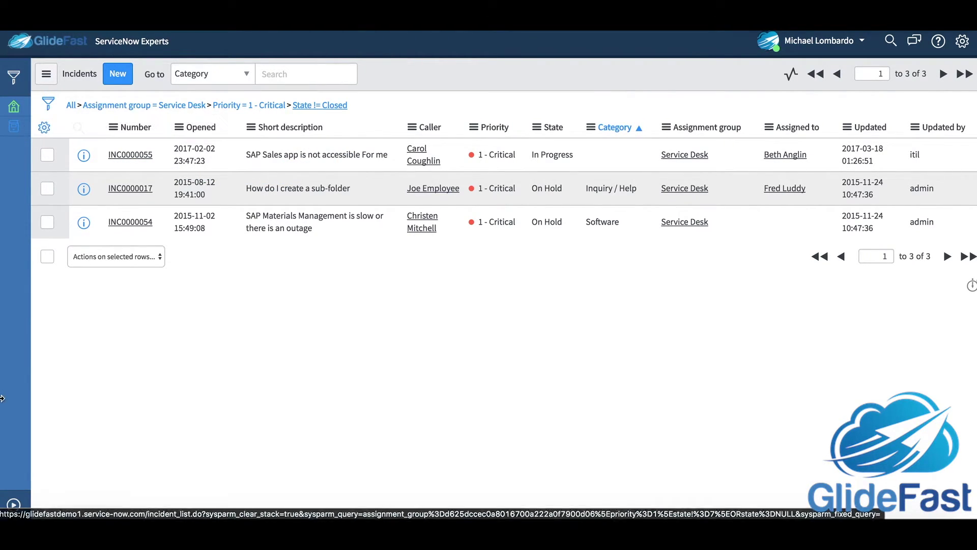
click(14, 507)
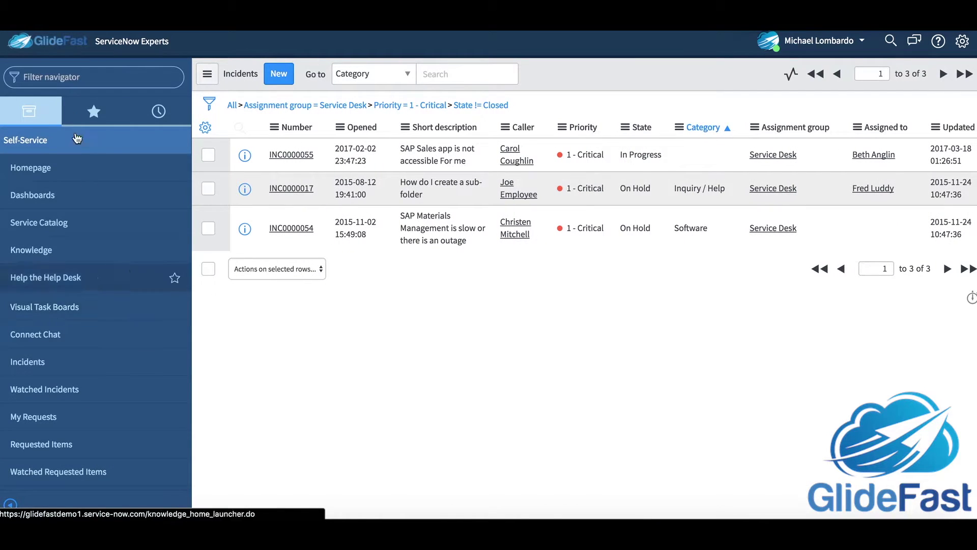
click(94, 111)
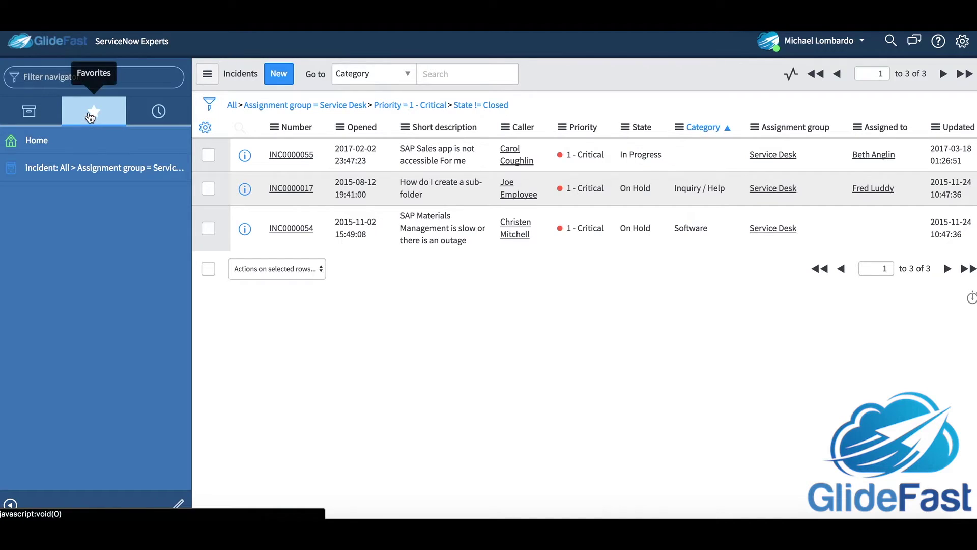
click(47, 117)
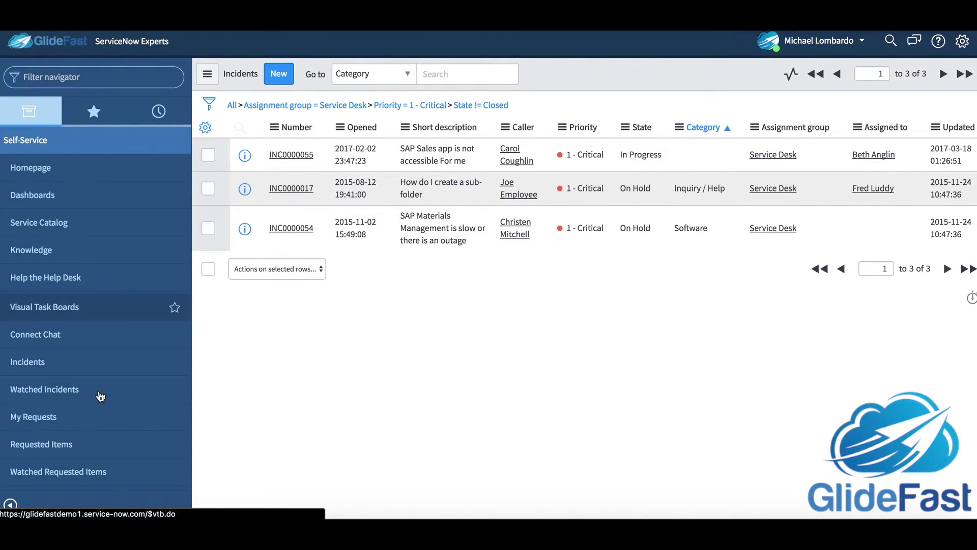
click(9, 507)
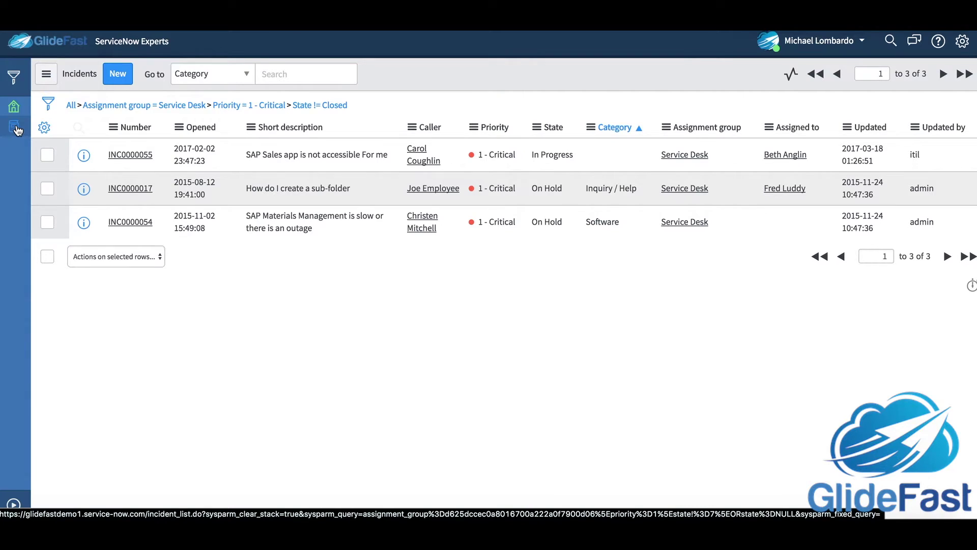
Open the ITIL Homepage, then reopen the critical Service Desk incidents favorite from Favorites
click(14, 76)
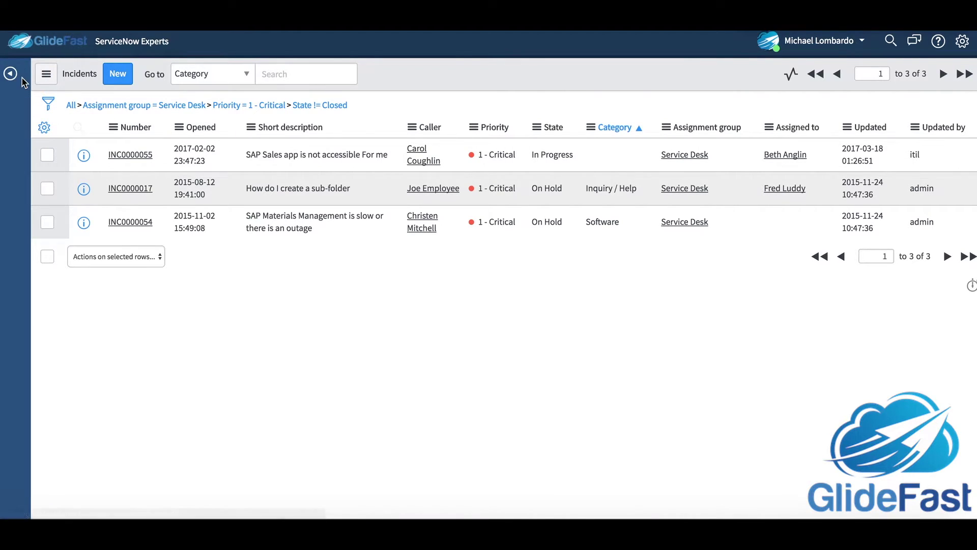
click(67, 167)
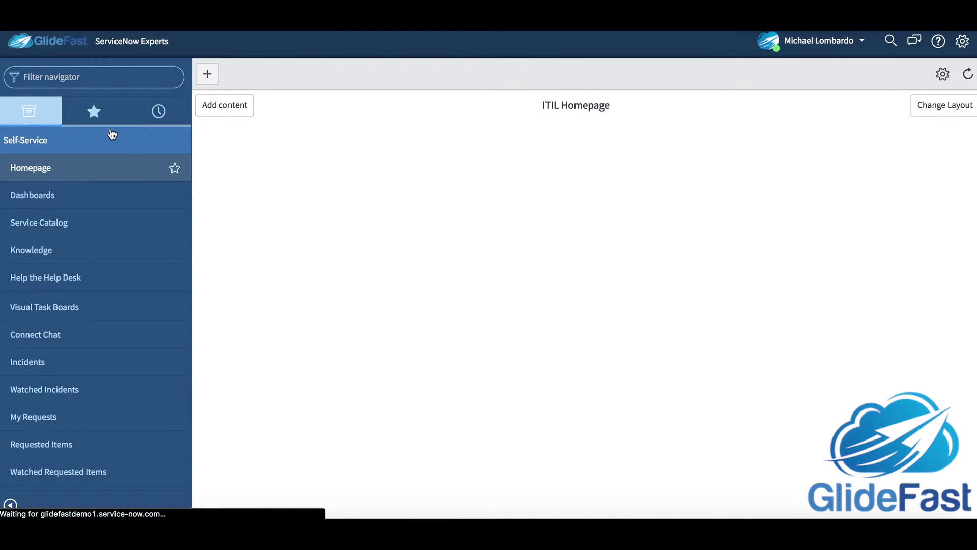
click(91, 113)
mouse_move(92, 167)
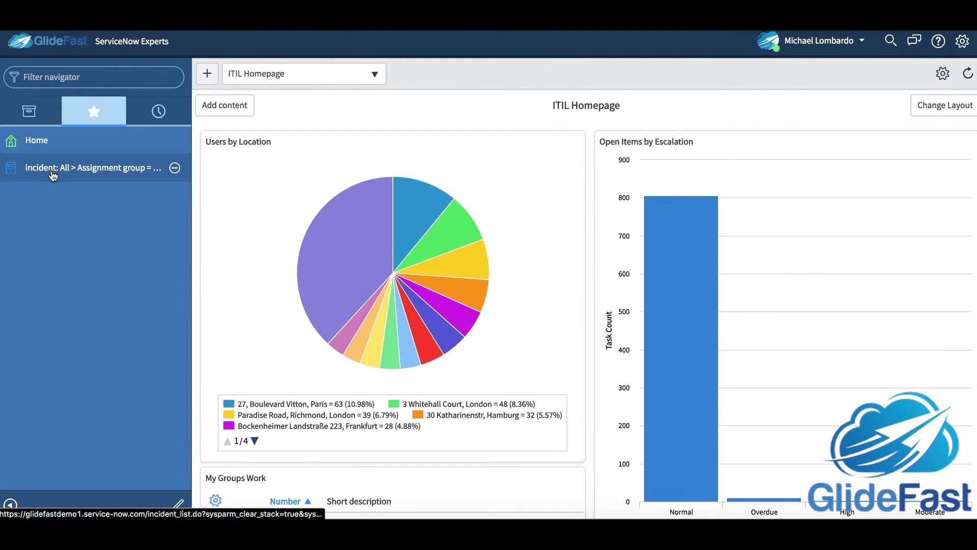
click(52, 175)
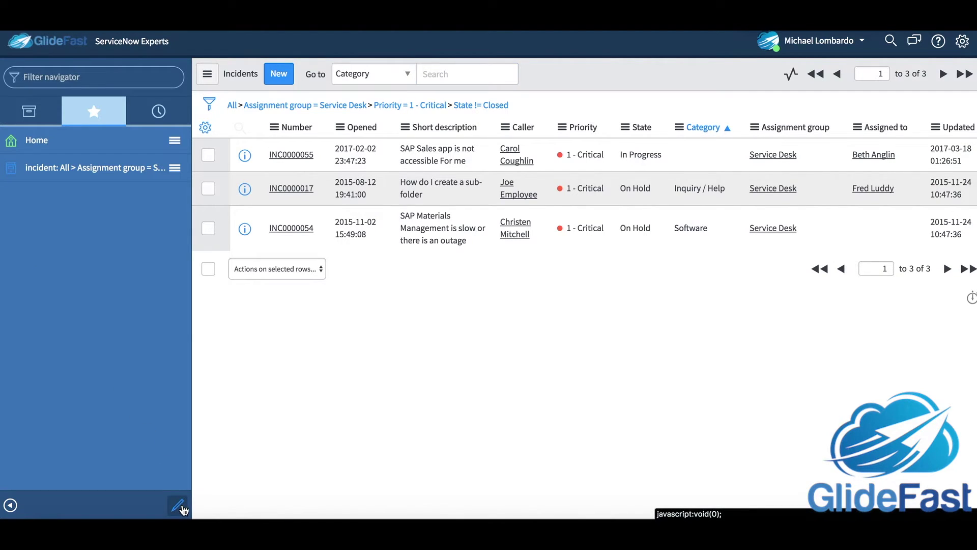
click(180, 508)
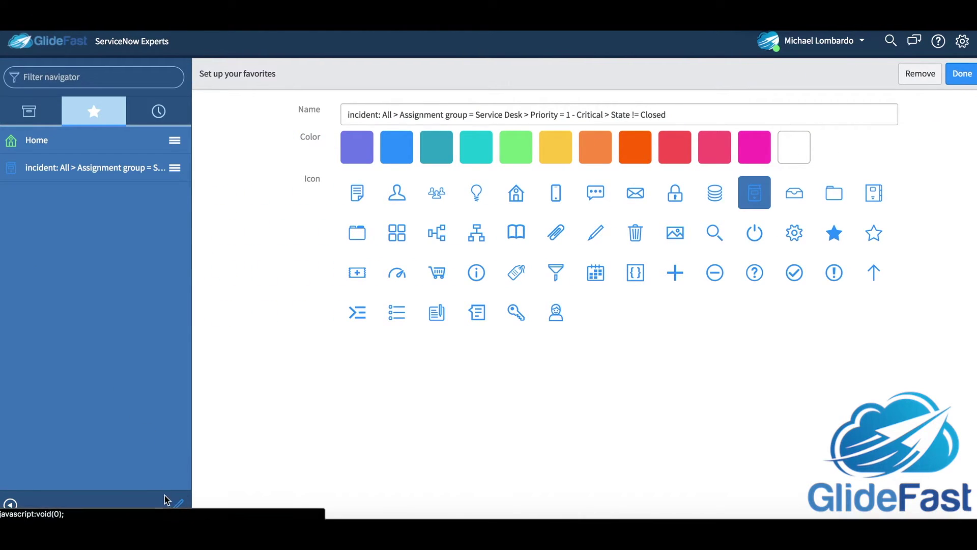
Rename the favorite 'High Priority Incidents assigned to SD' with a green color and power icon
drag(686, 113, 392, 93)
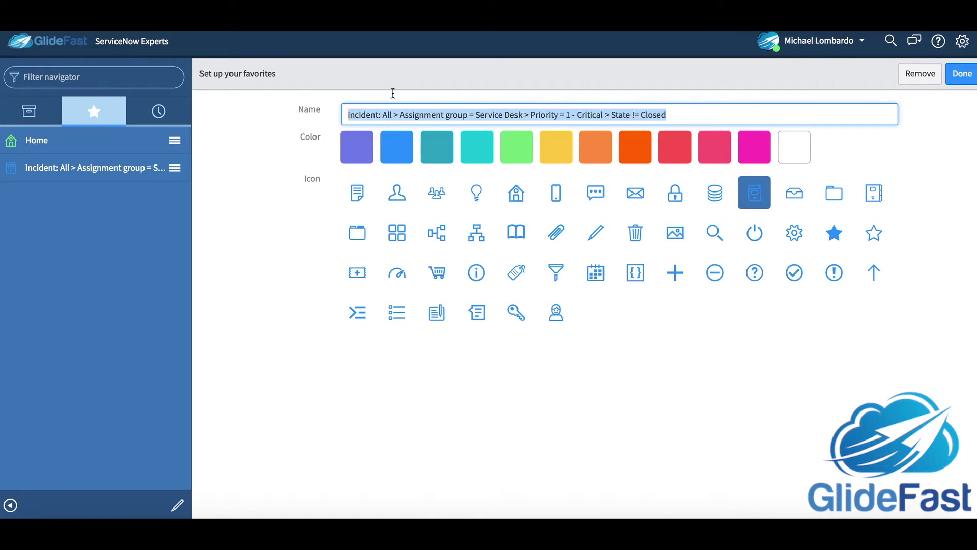
text(High )
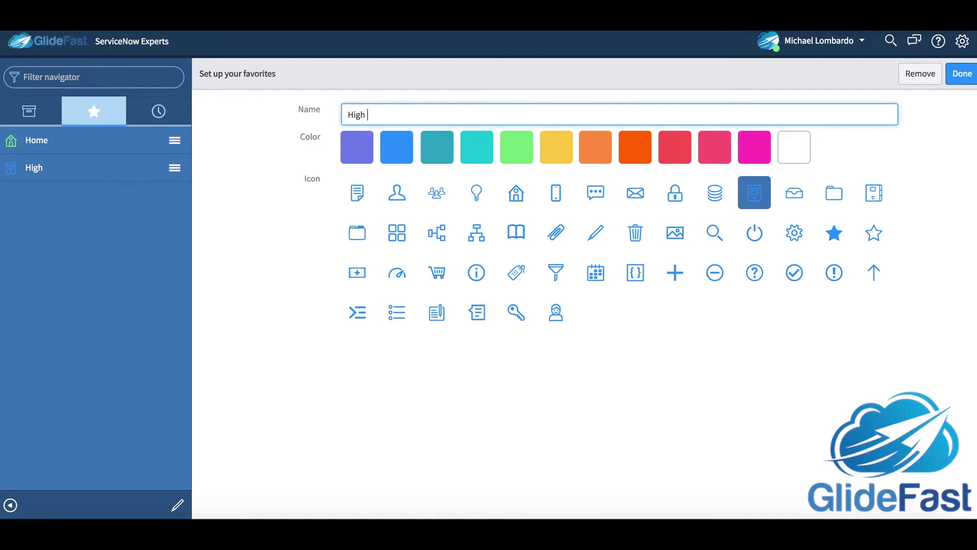
text(Priority Inci)
text(dents a)
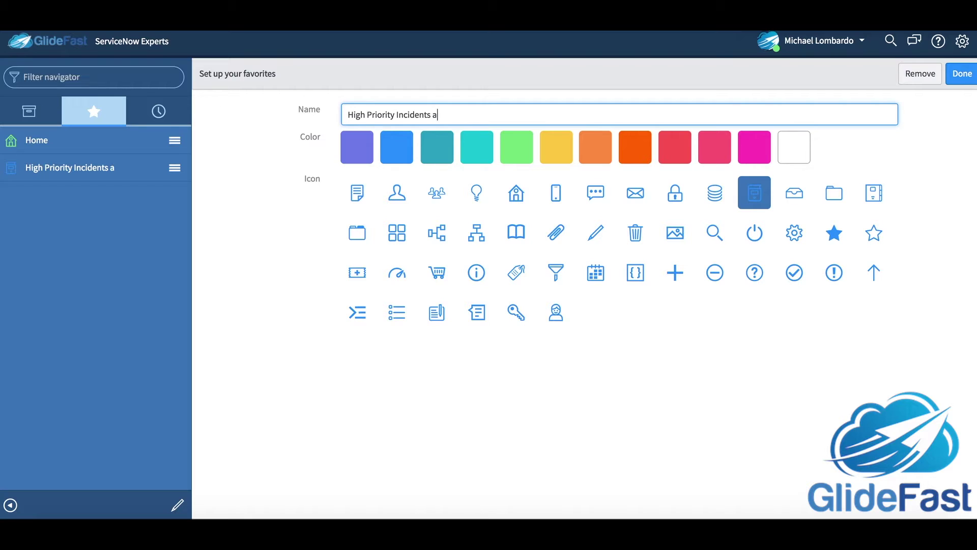
text(ssigned to SD)
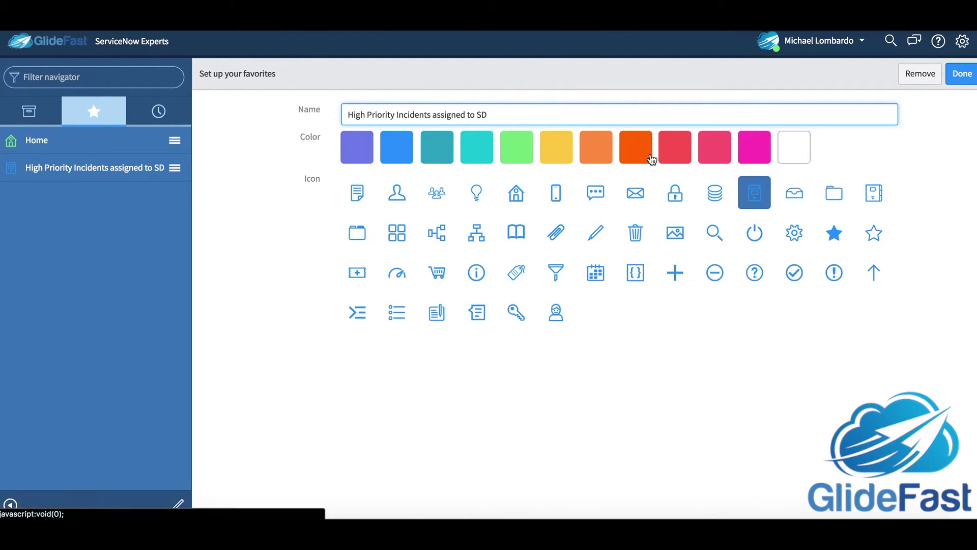
click(516, 145)
click(752, 232)
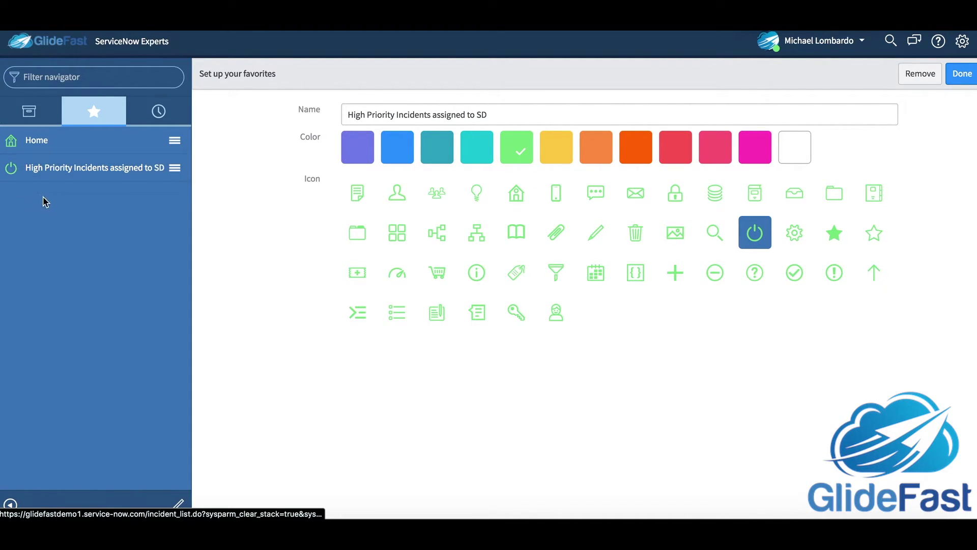
click(962, 74)
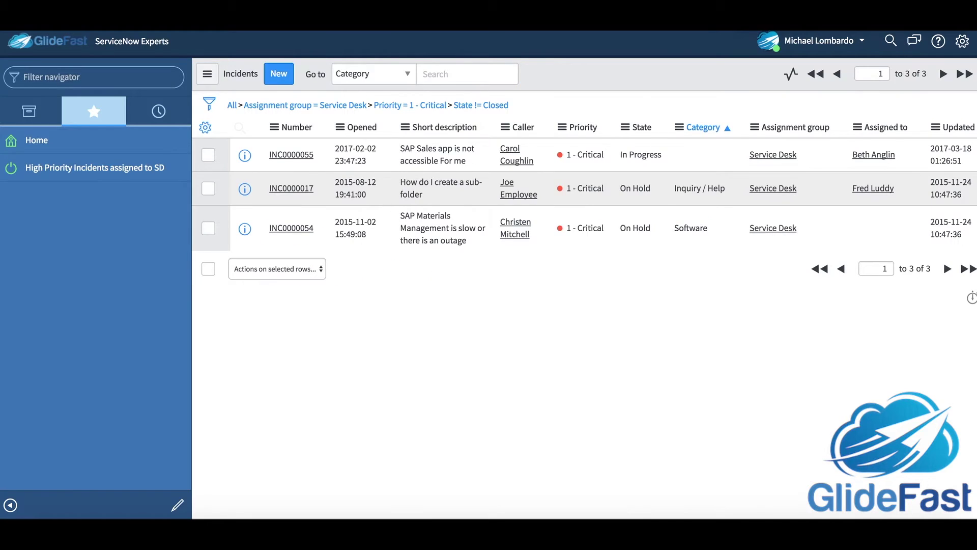
click(10, 505)
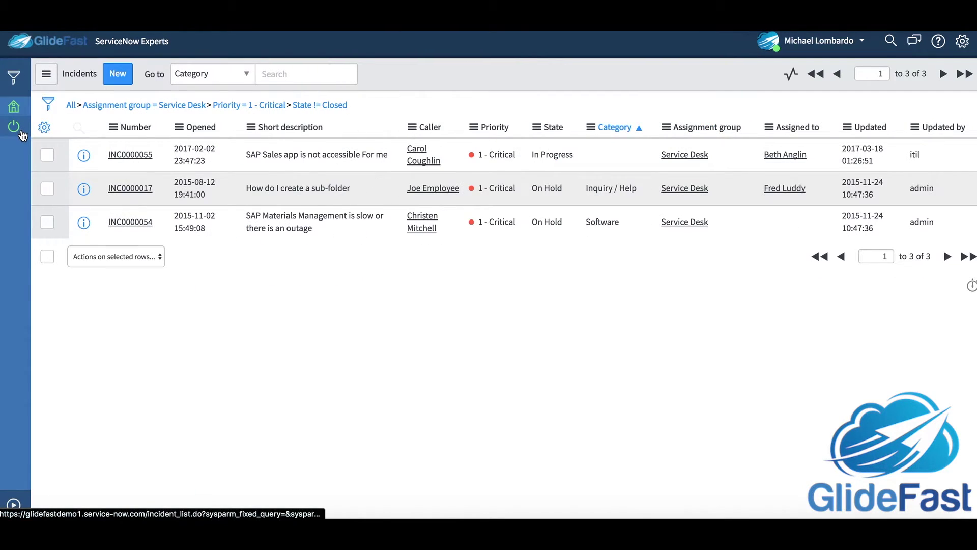
Save the critical, not-closed incident filter as the personal filter 'P1 Incidents'
click(45, 73)
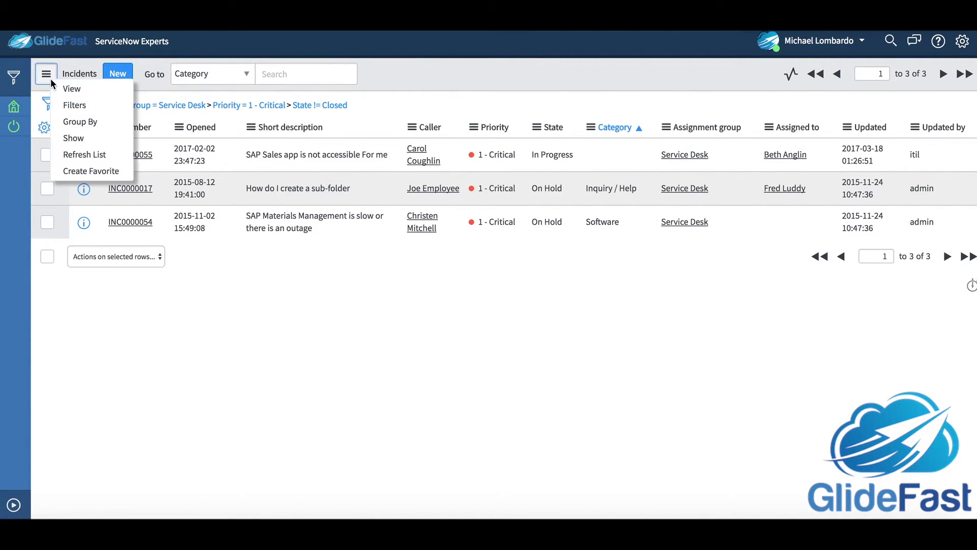
click(48, 103)
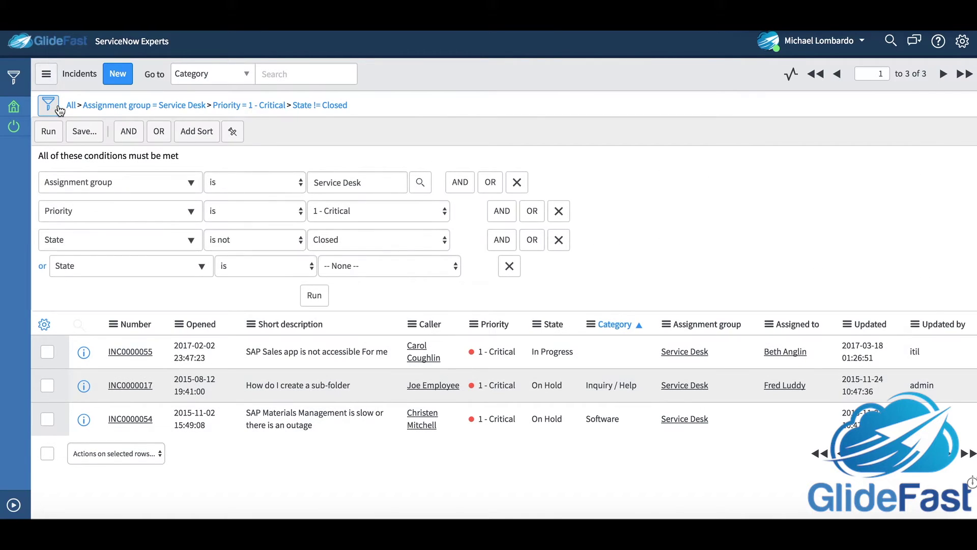
click(84, 131)
click(165, 163)
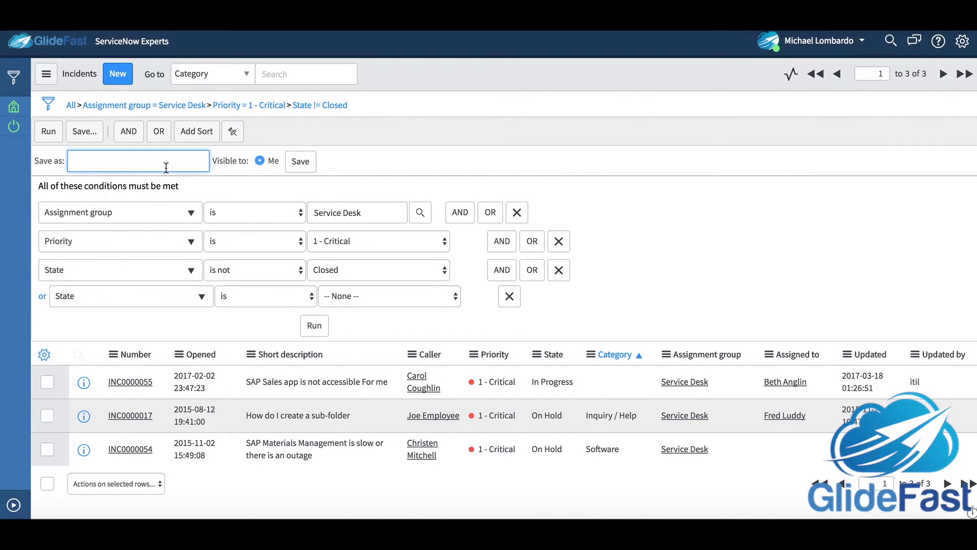
text(P1 Incidents)
click(301, 162)
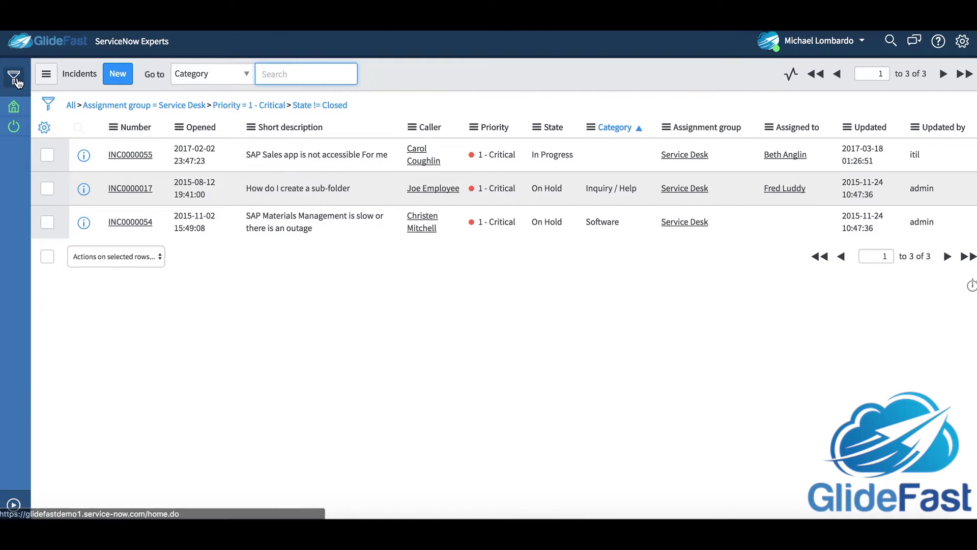
click(78, 108)
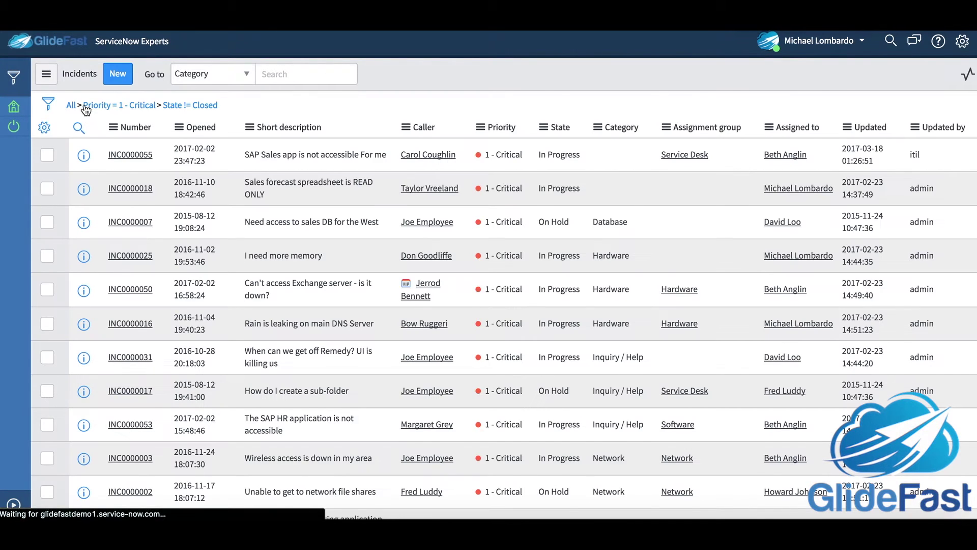
click(72, 106)
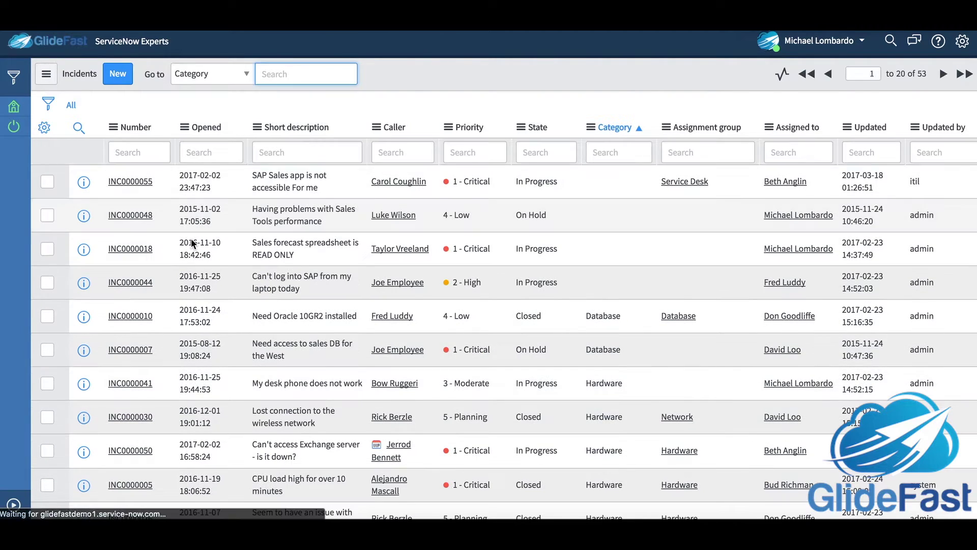
click(45, 76)
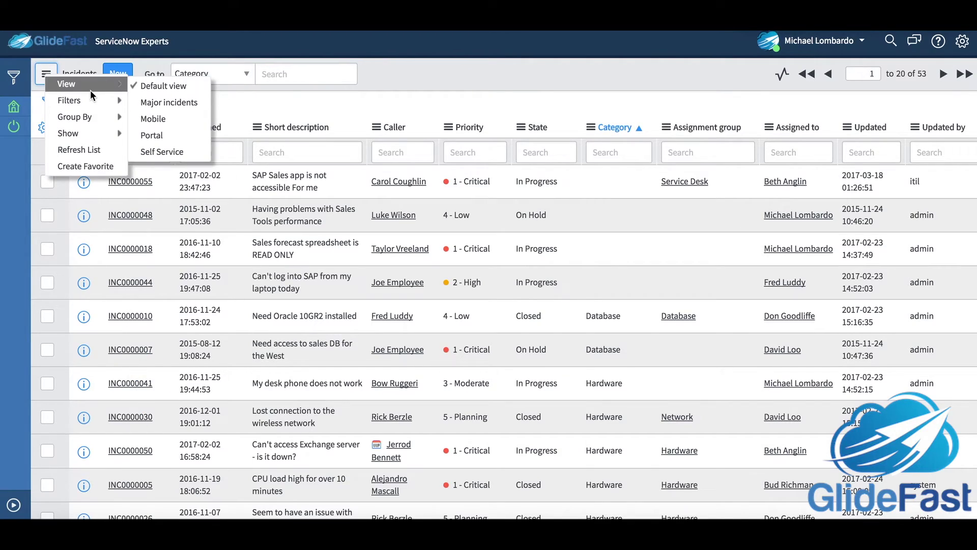
mouse_move(69, 100)
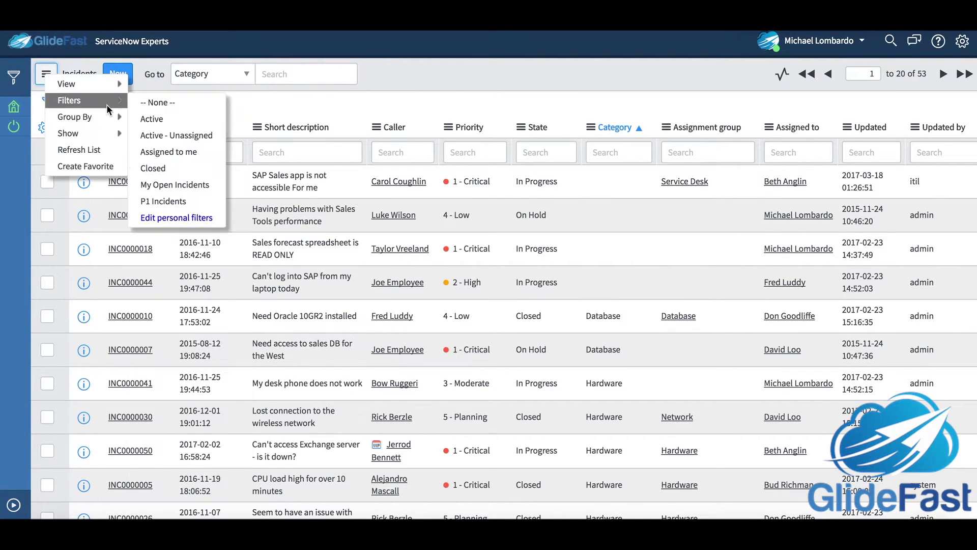
click(187, 200)
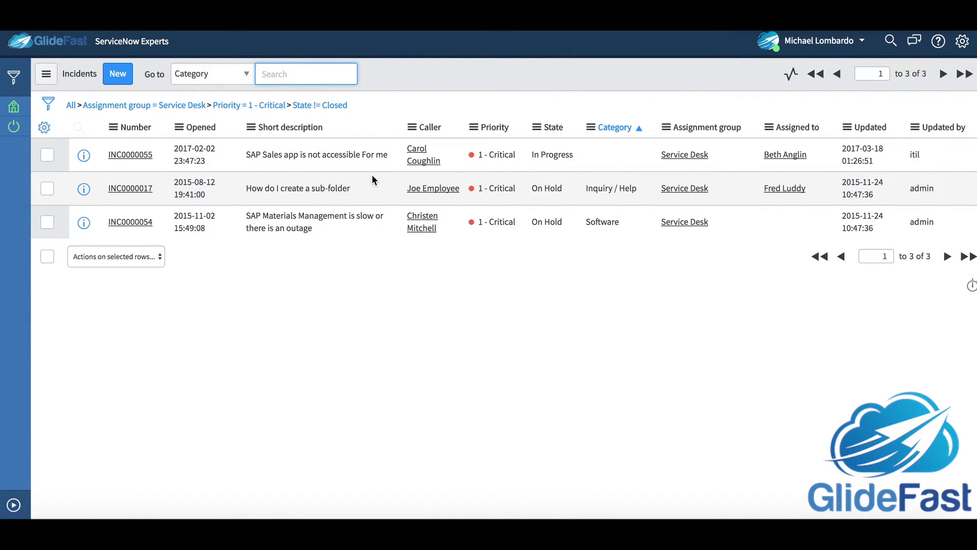
click(70, 105)
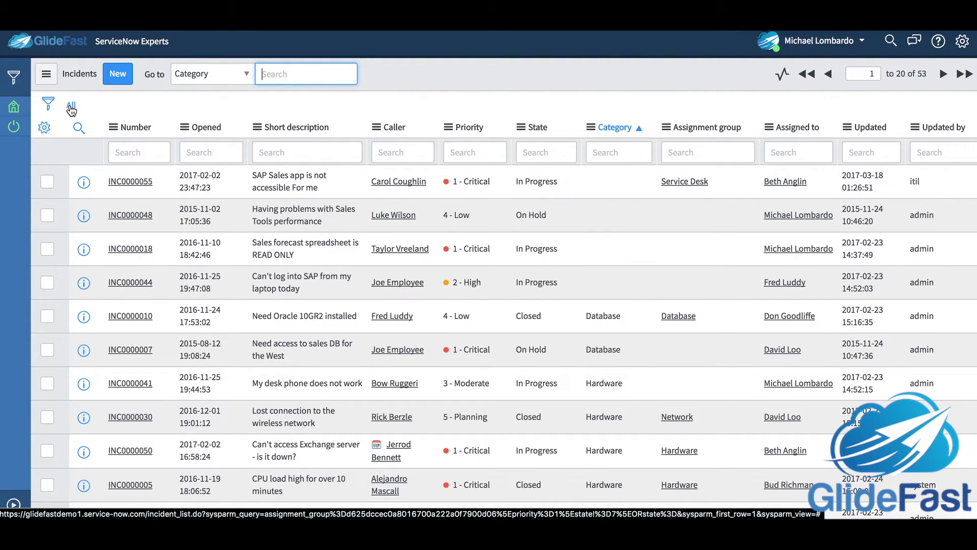
Make a Priority bar chart of incidents and drill into the 3 - Moderate bar (7 records)
right_click(465, 131)
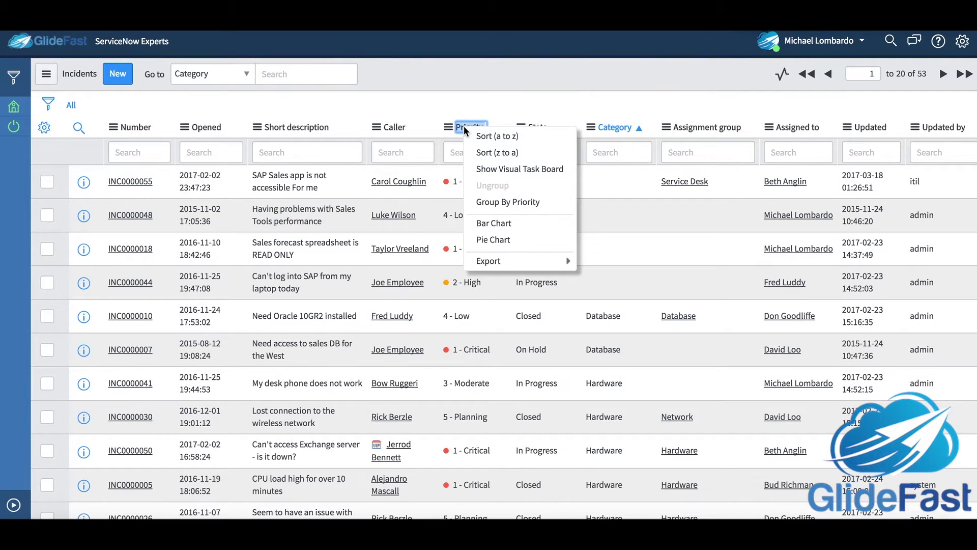
click(521, 226)
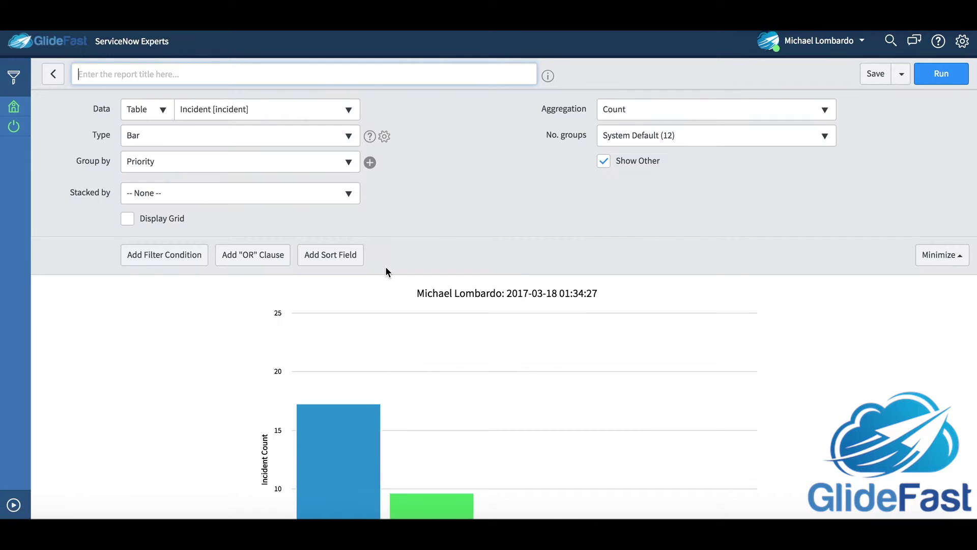
scroll(521, 421, down, 1)
scroll(519, 421, down, 2)
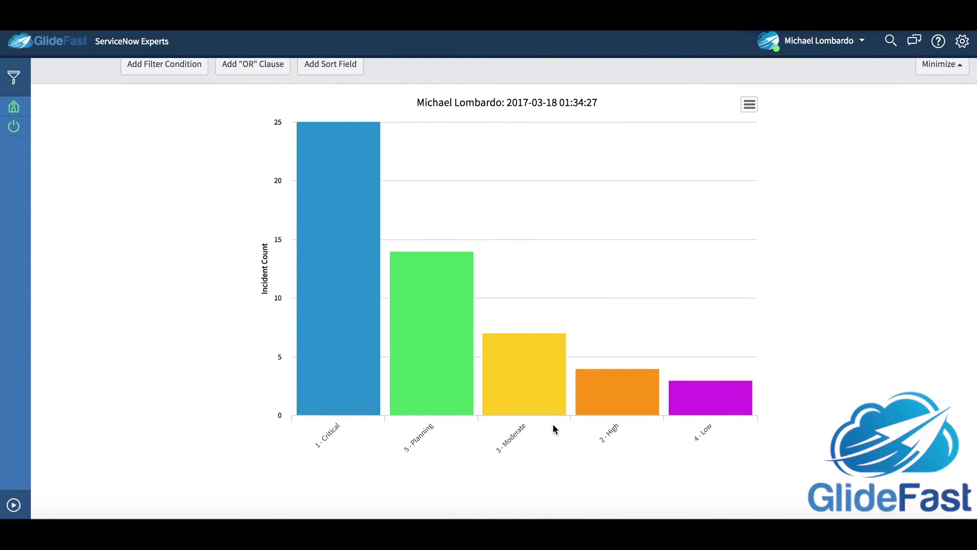
scroll(599, 423, up, 2)
scroll(599, 424, down, 2)
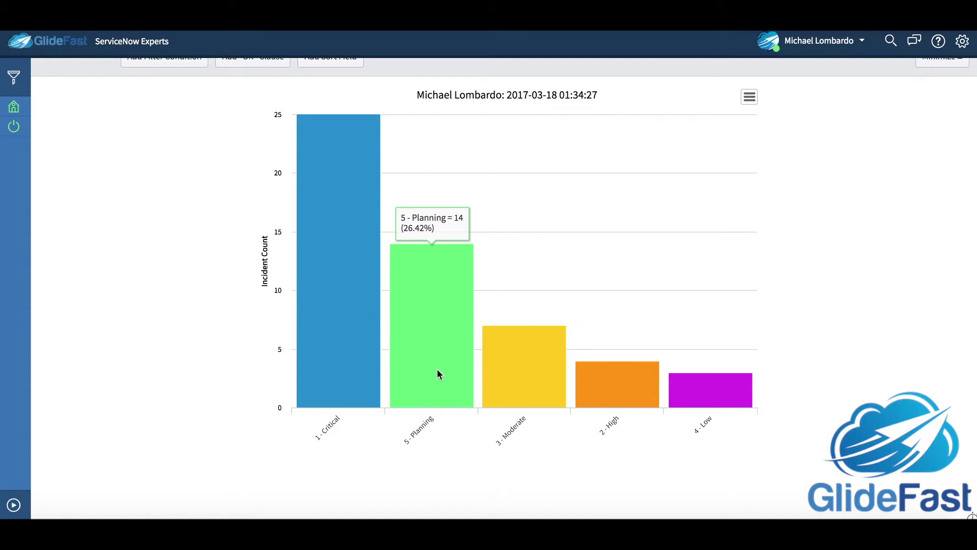
mouse_move(524, 374)
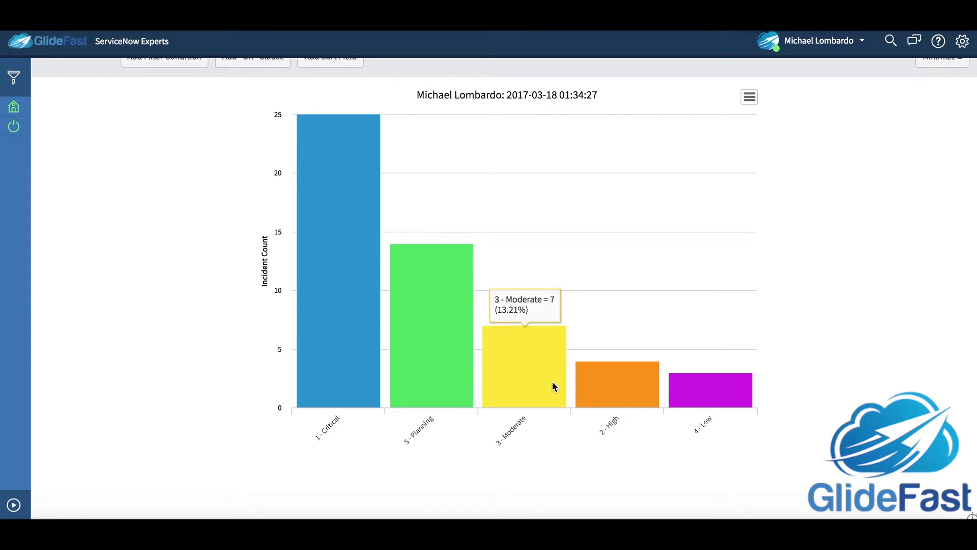
click(524, 380)
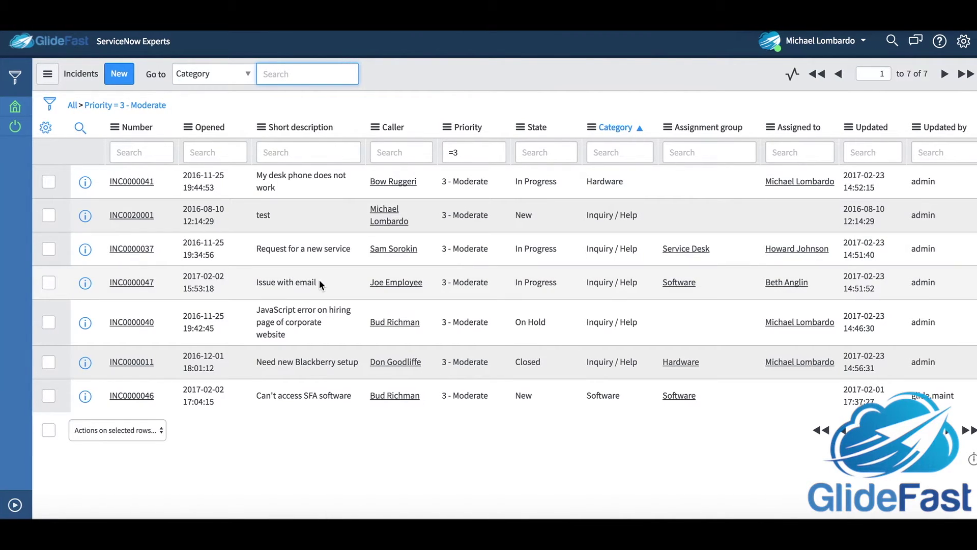
scroll(545, 293, left, 5)
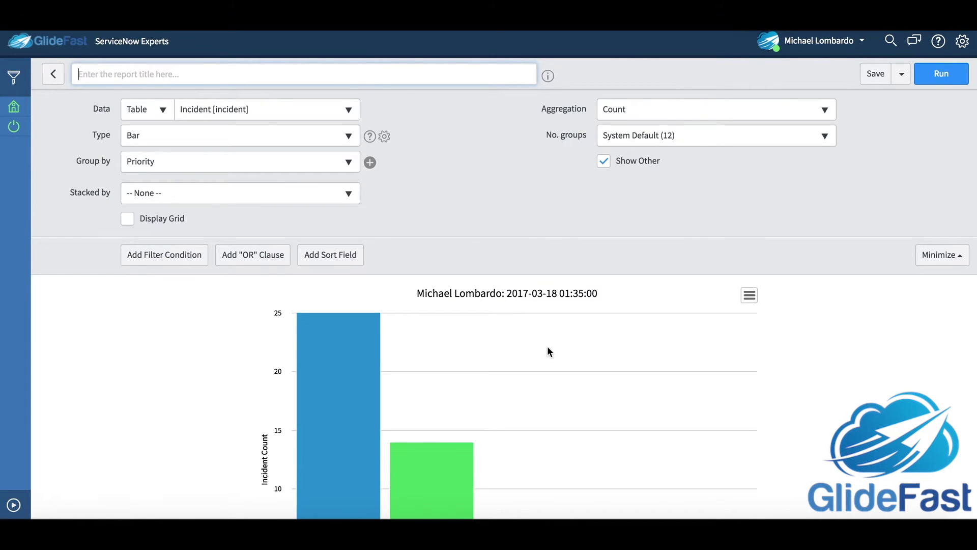
scroll(548, 346, down, 2)
scroll(607, 346, down, 1)
Add a Category is Software filter to the priority bar chart and rerun it, showing 6 critical incidents
click(183, 166)
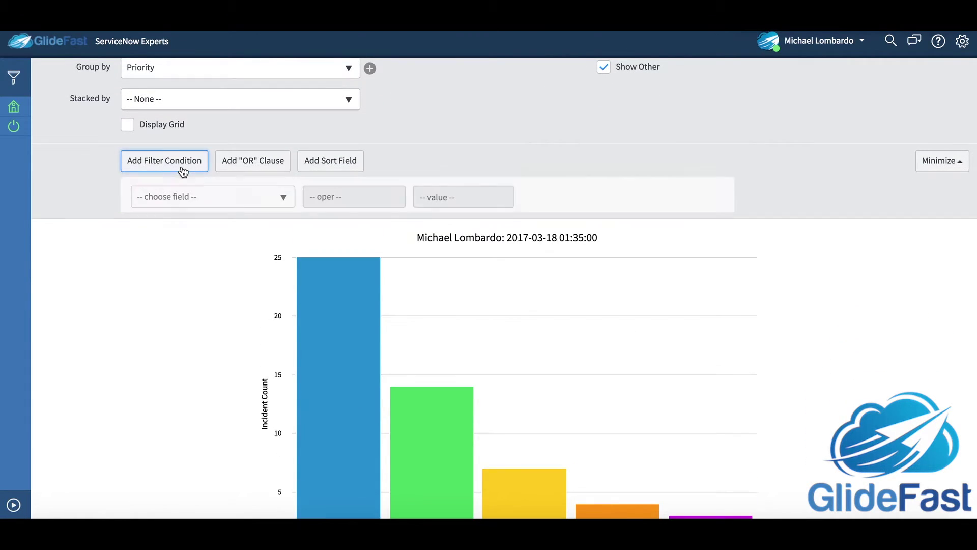
click(224, 202)
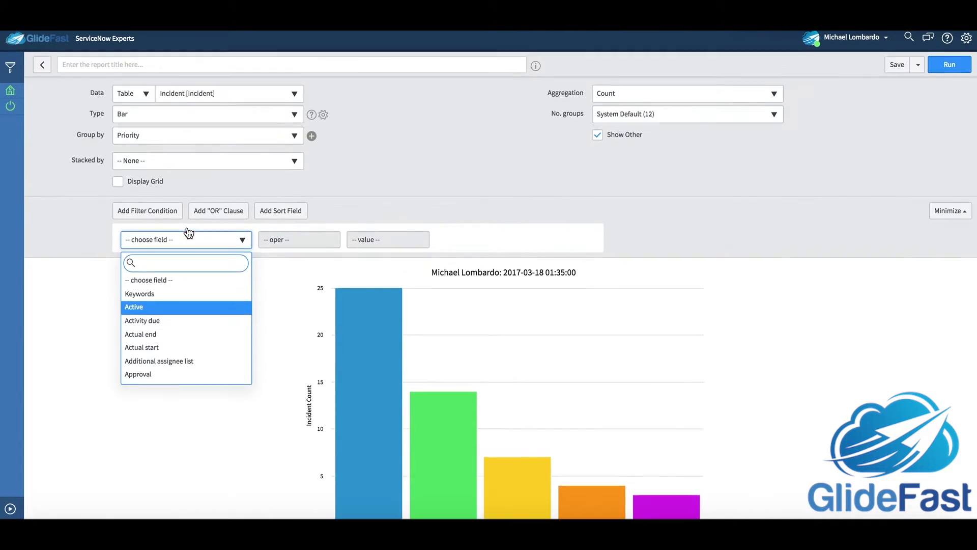
scroll(189, 229, up, 2)
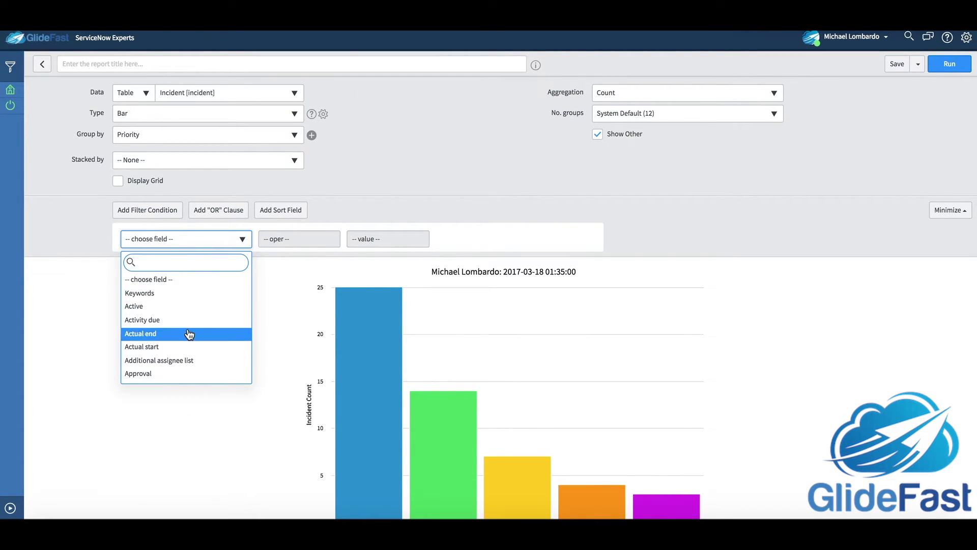
text(cat)
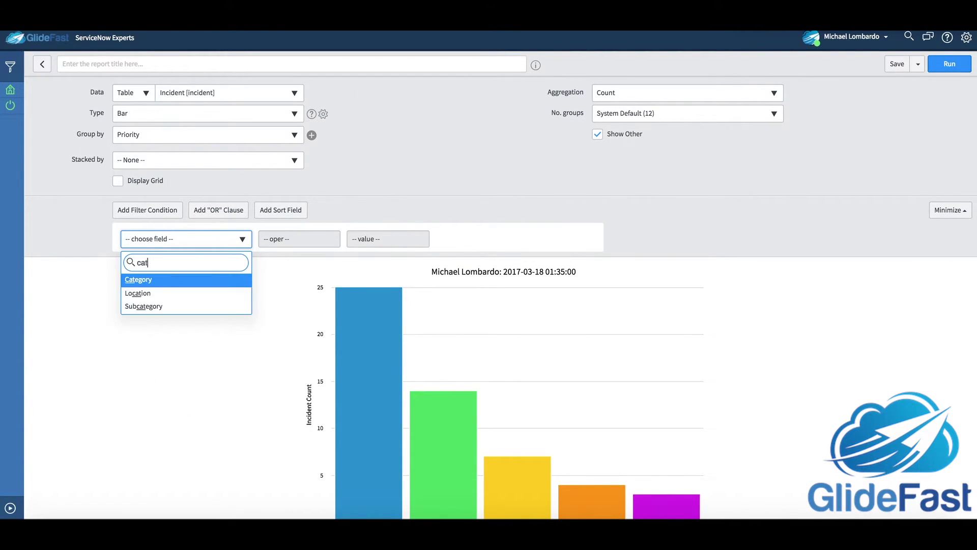
key(Return)
click(413, 240)
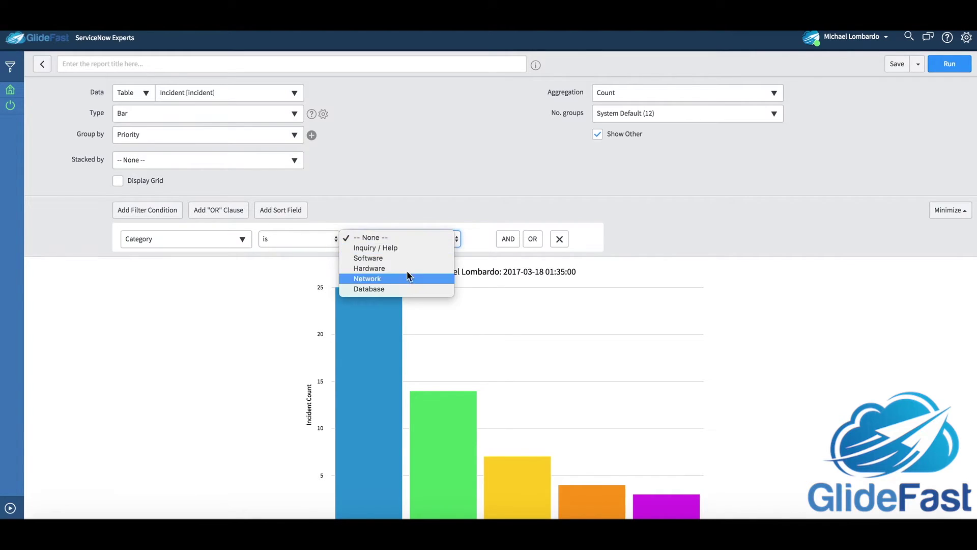
click(415, 258)
click(935, 66)
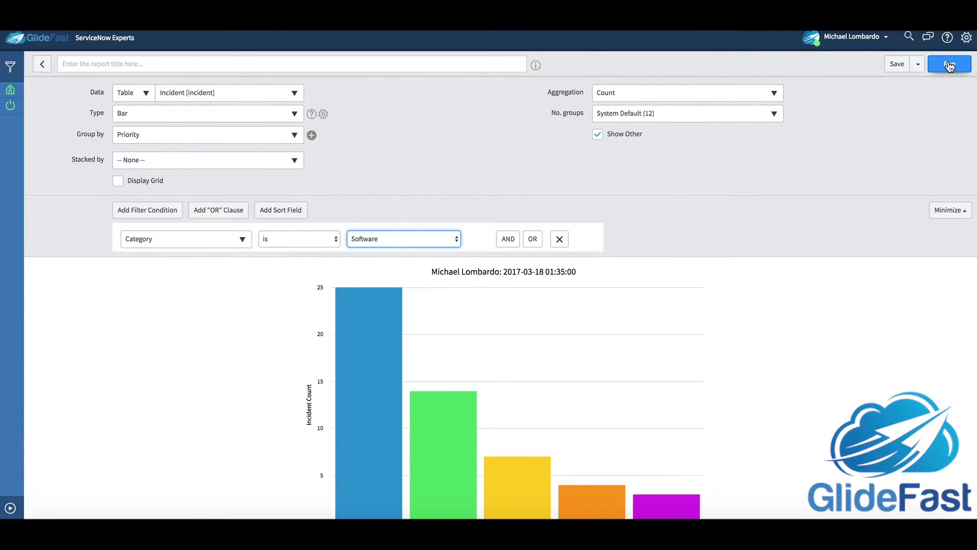
scroll(689, 345, down, 3)
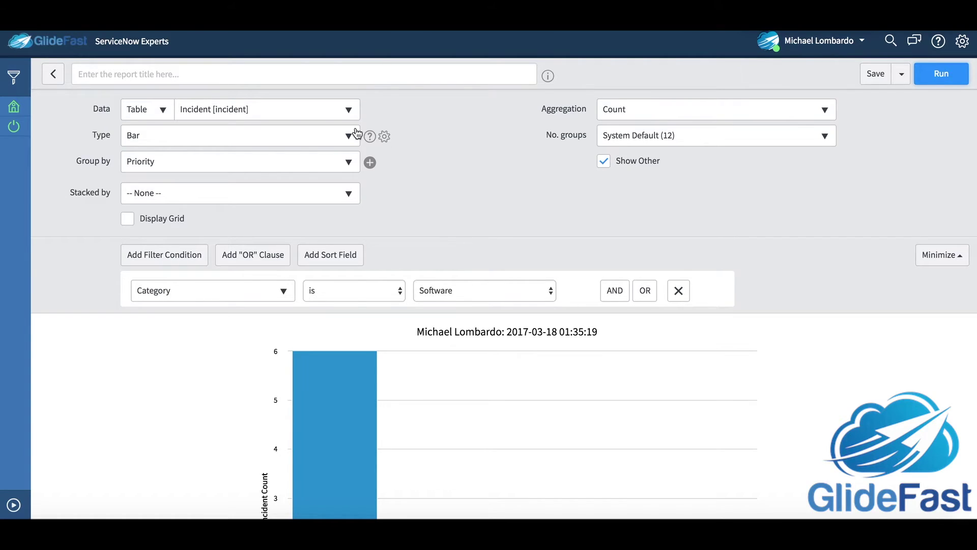
click(385, 137)
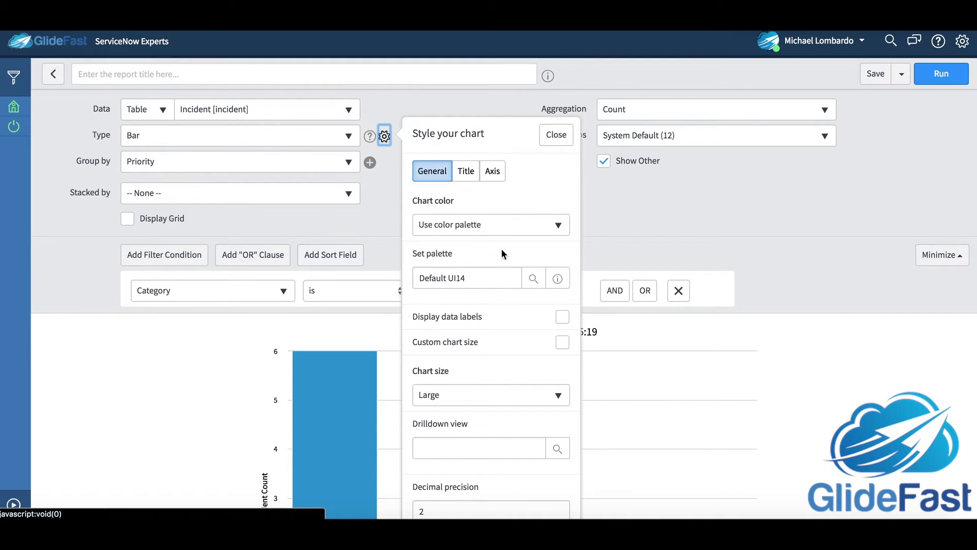
scroll(504, 255, down, 3)
Set the Software priority chart's Chart size to Small and rerun the report
click(504, 262)
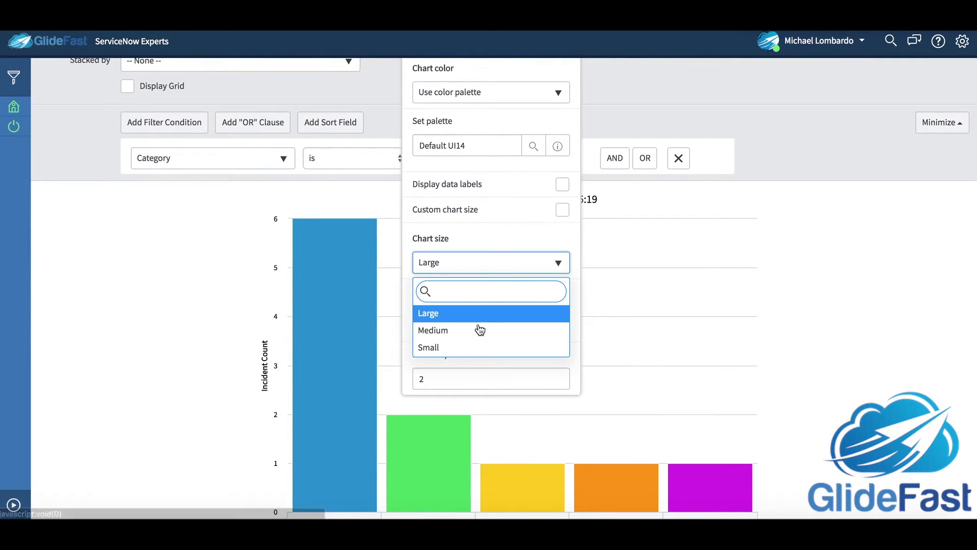
click(469, 347)
scroll(654, 236, up, 3)
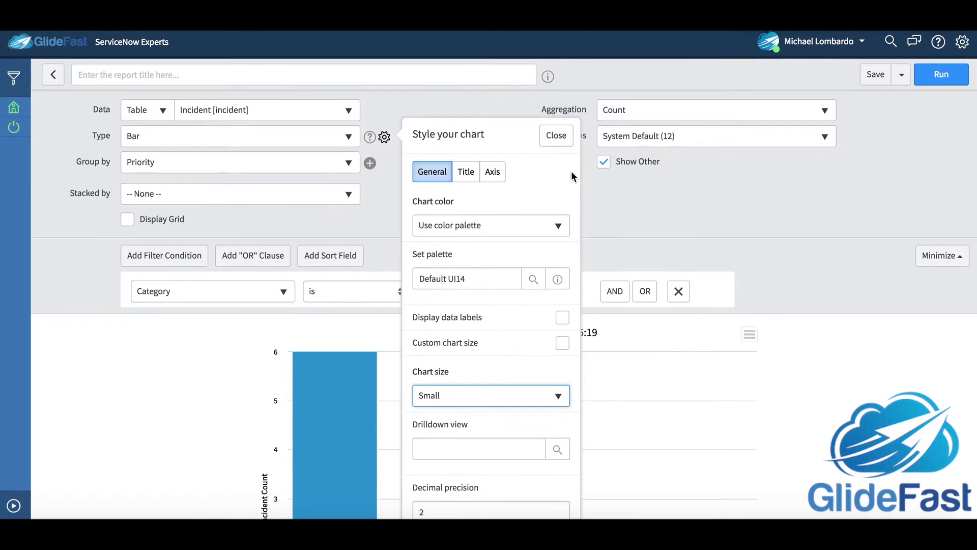
click(557, 135)
scroll(687, 290, down, 5)
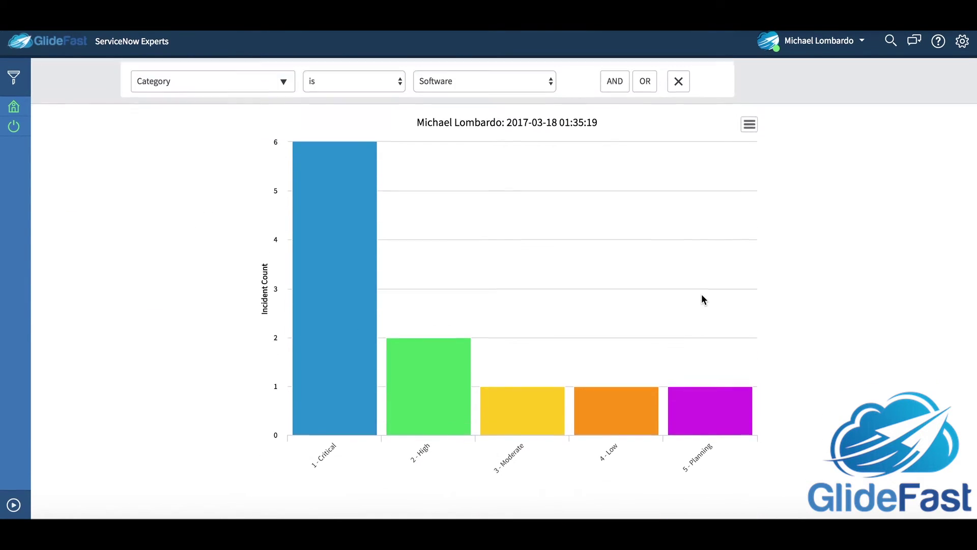
scroll(702, 299, up, 5)
click(941, 73)
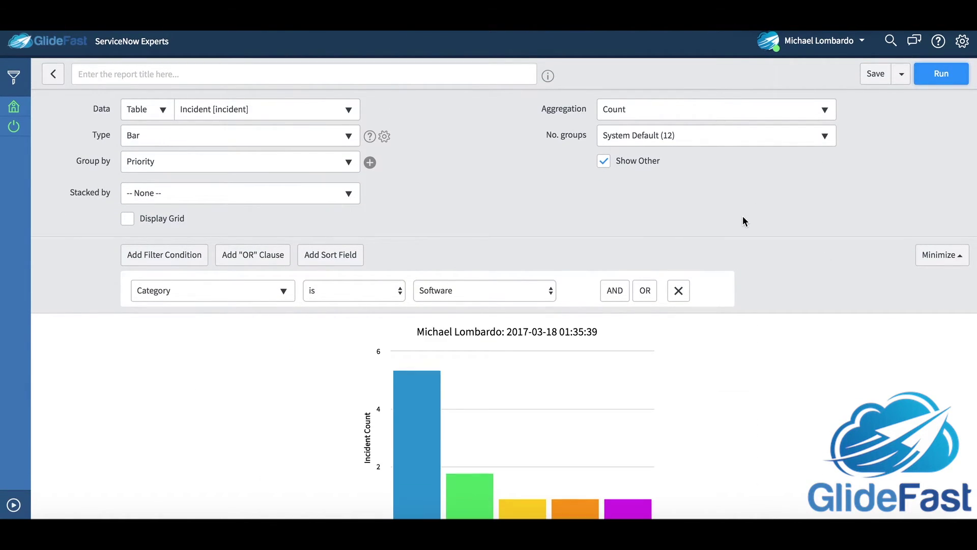
scroll(760, 378, down, 3)
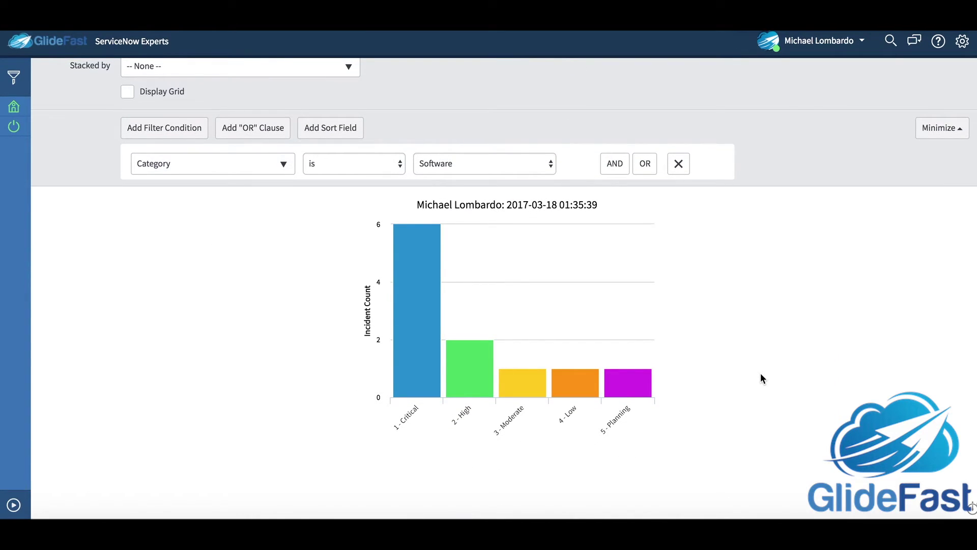
scroll(760, 378, up, 2)
scroll(784, 357, up, 1)
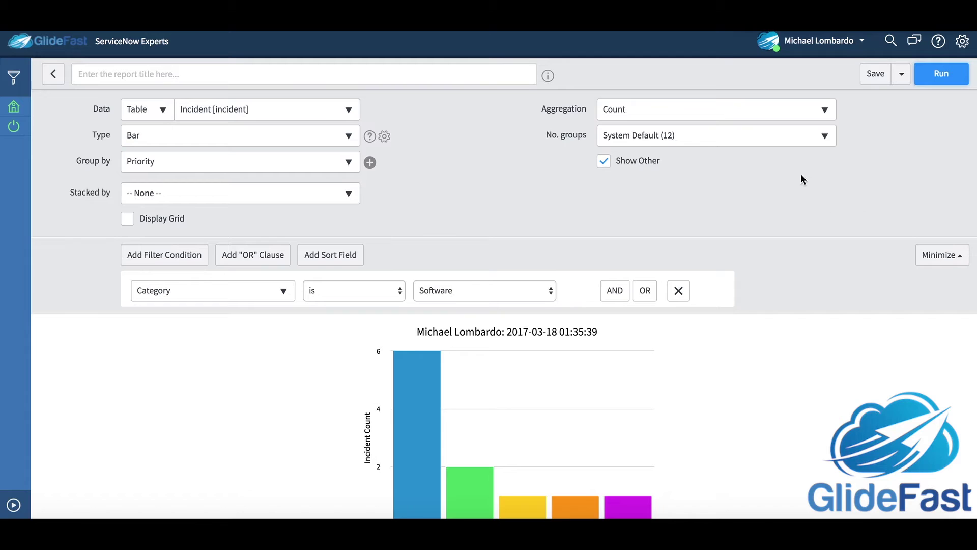
scroll(876, 244, down, 1)
click(902, 66)
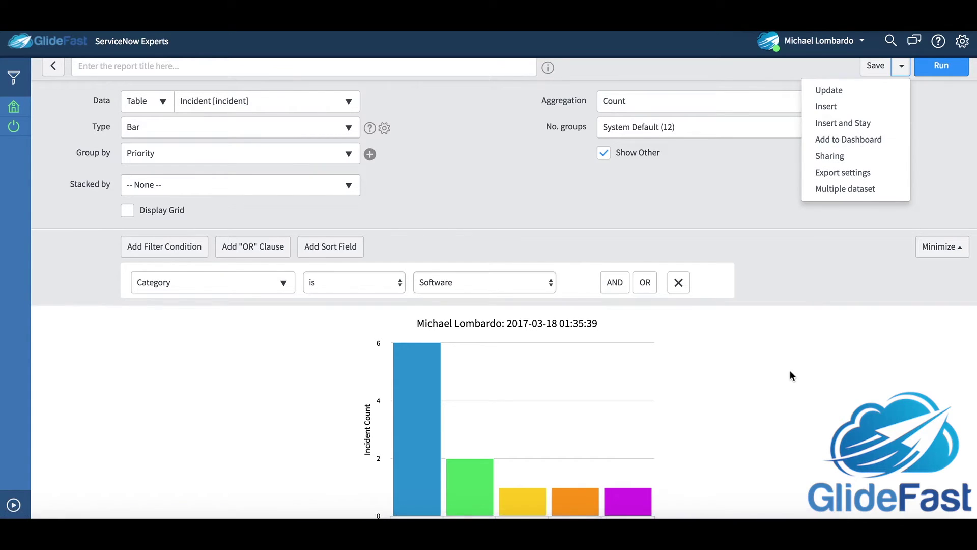
scroll(790, 375, down, 3)
scroll(790, 374, up, 2)
scroll(820, 262, up, 1)
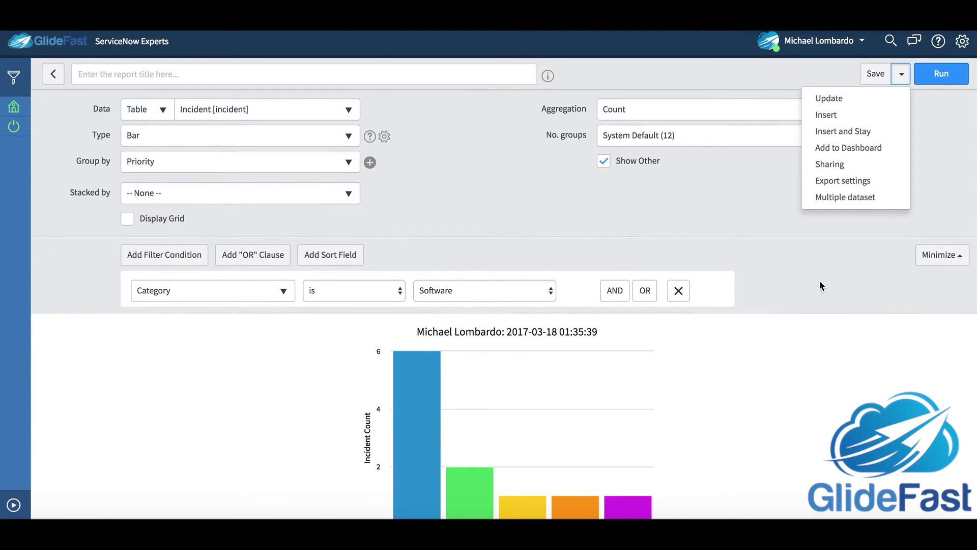
Save the chart as a new report titled 'Software category incidents by priority', correcting the 'cateory' typo
click(902, 74)
click(874, 73)
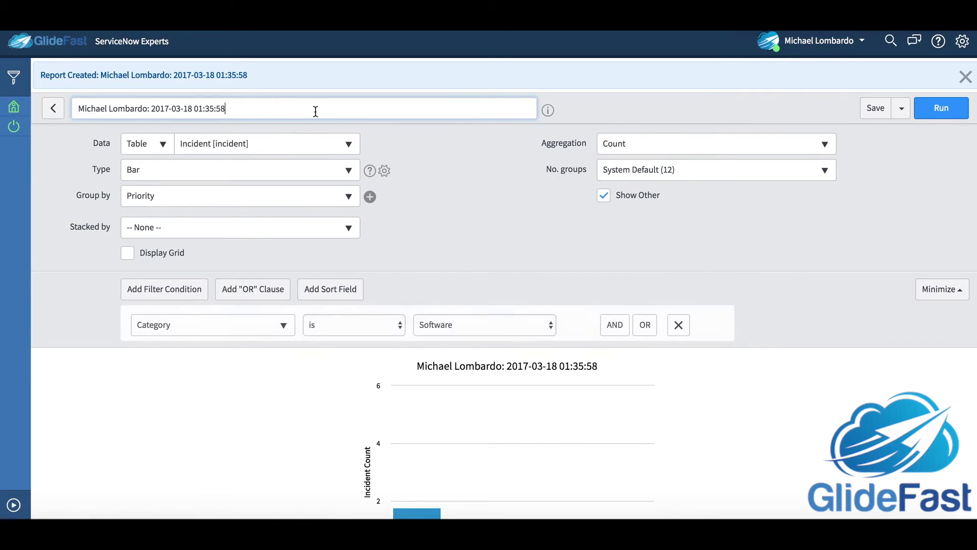
drag(315, 112, 80, 107)
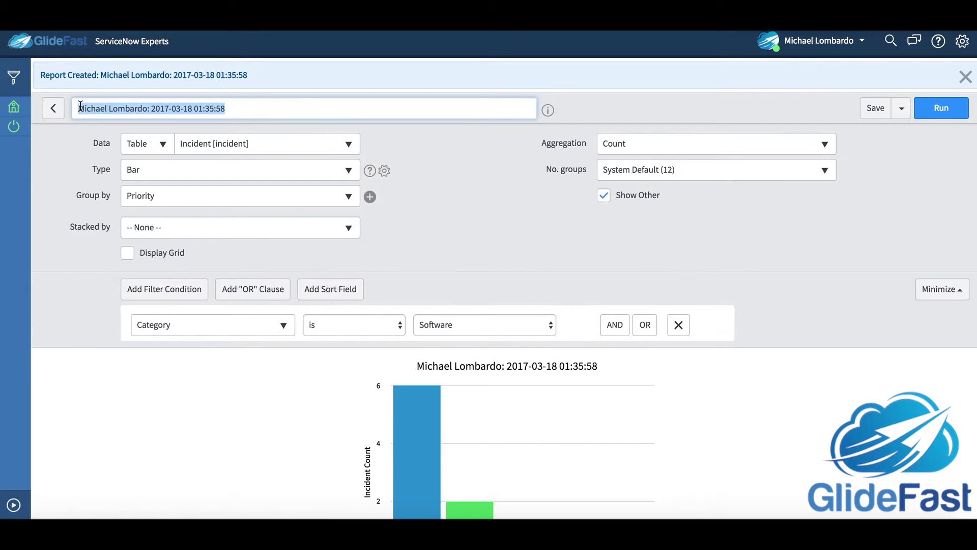
scroll(231, 247, down, 3)
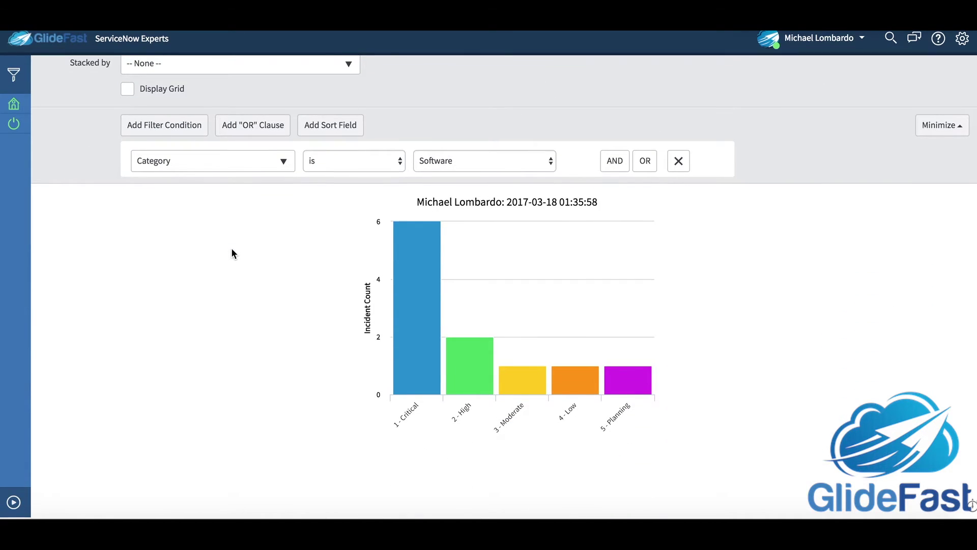
scroll(232, 253, up, 3)
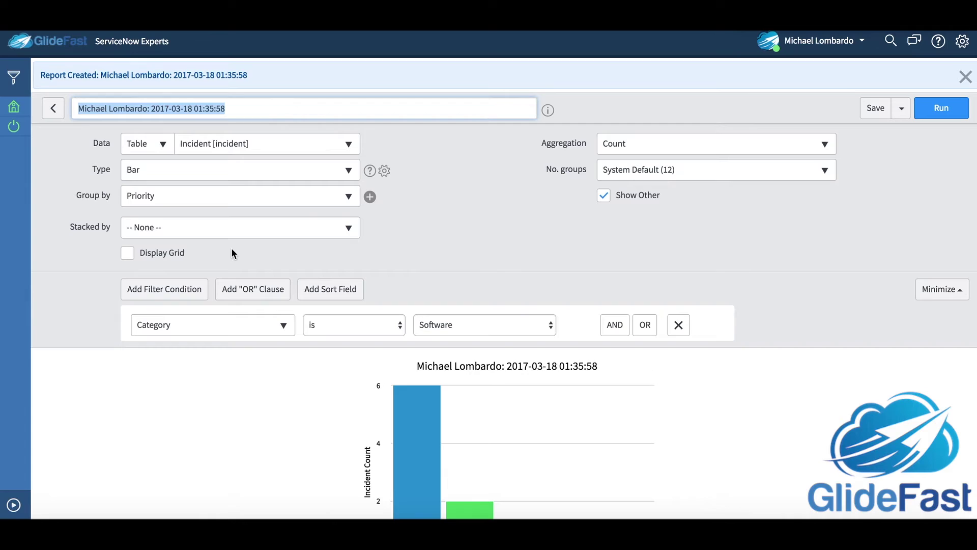
text(Software cateor)
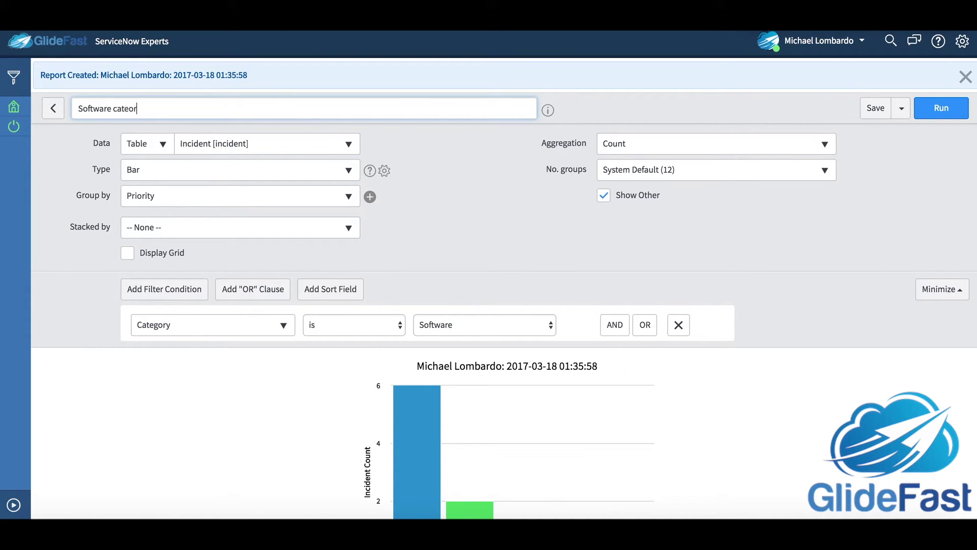
text(y)
drag(113, 109, 355, 109)
text(cidents by priority)
click(876, 111)
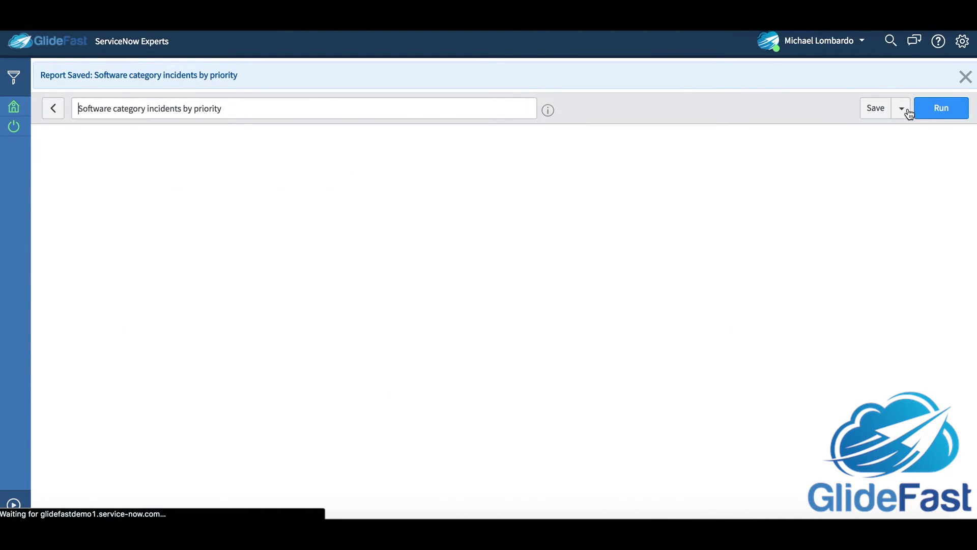
Add the saved report to the top of the ITIL Homepage dashboard
click(907, 112)
click(810, 199)
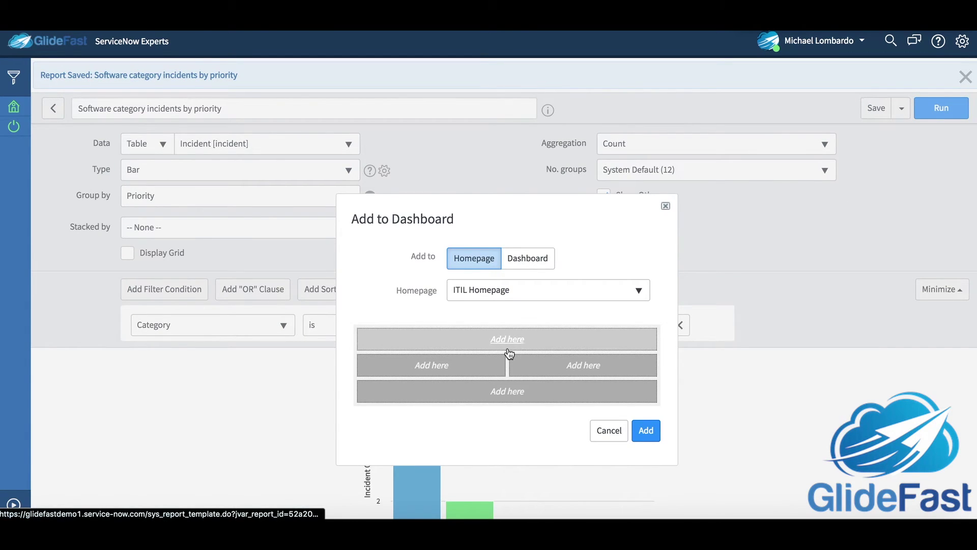
click(505, 331)
click(646, 430)
Move the chart on the homepage into the left column beside Open Items by Escalation
click(659, 436)
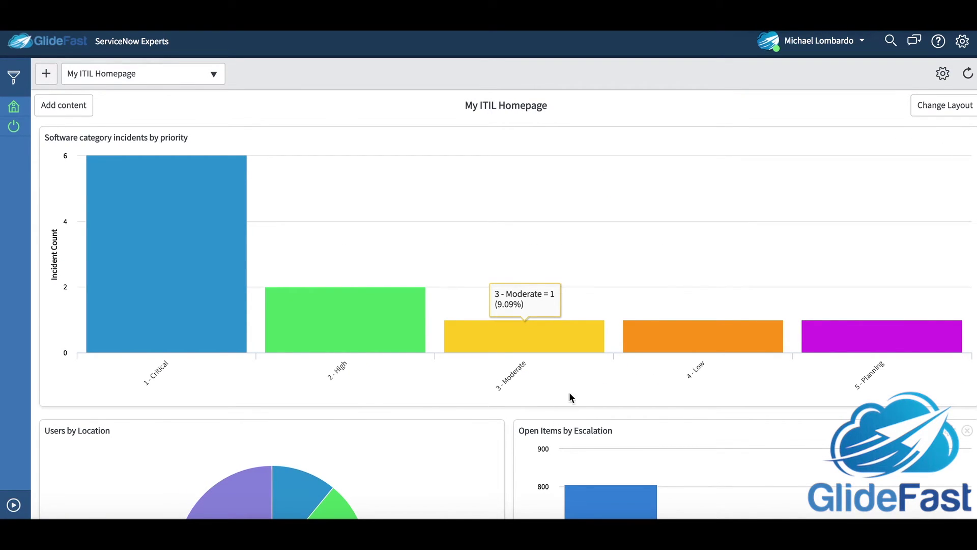
drag(636, 135, 296, 346)
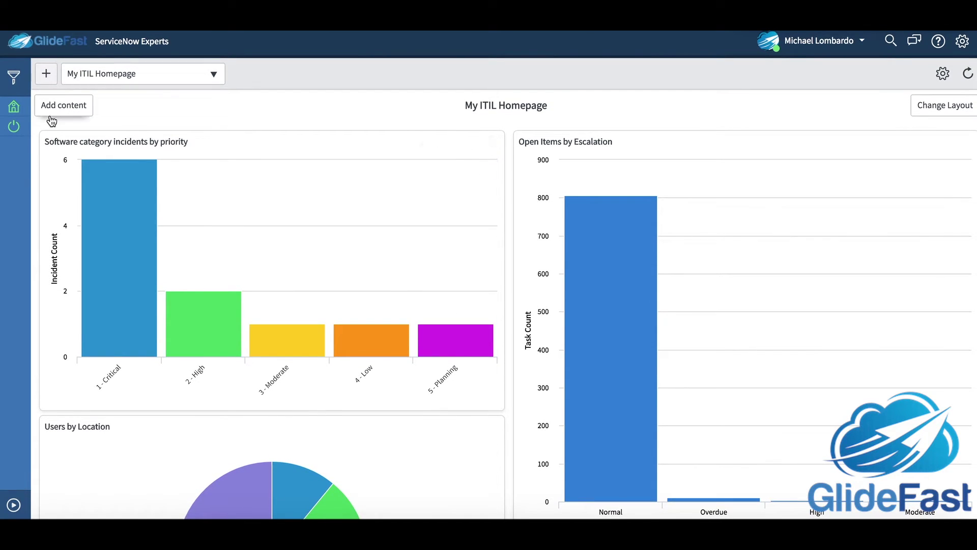
click(13, 74)
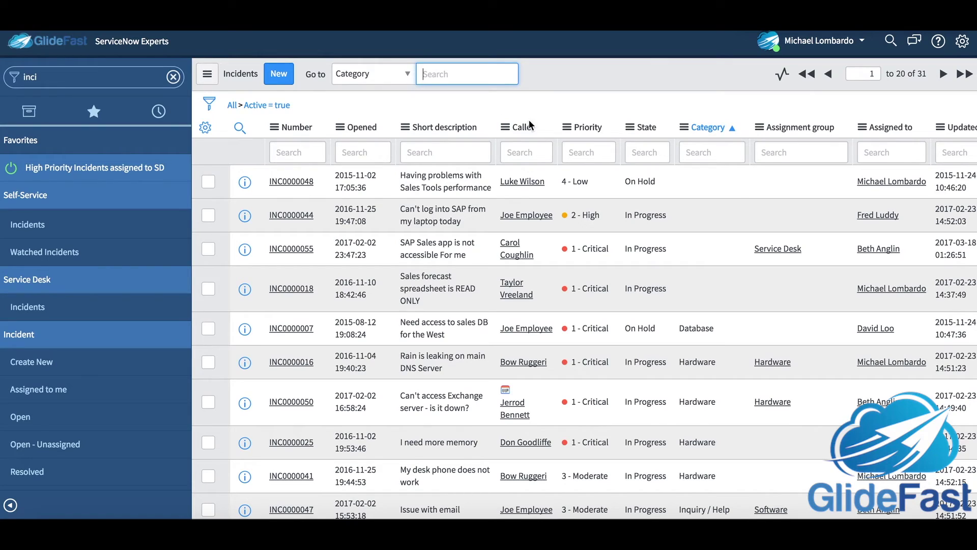
click(566, 127)
click(560, 239)
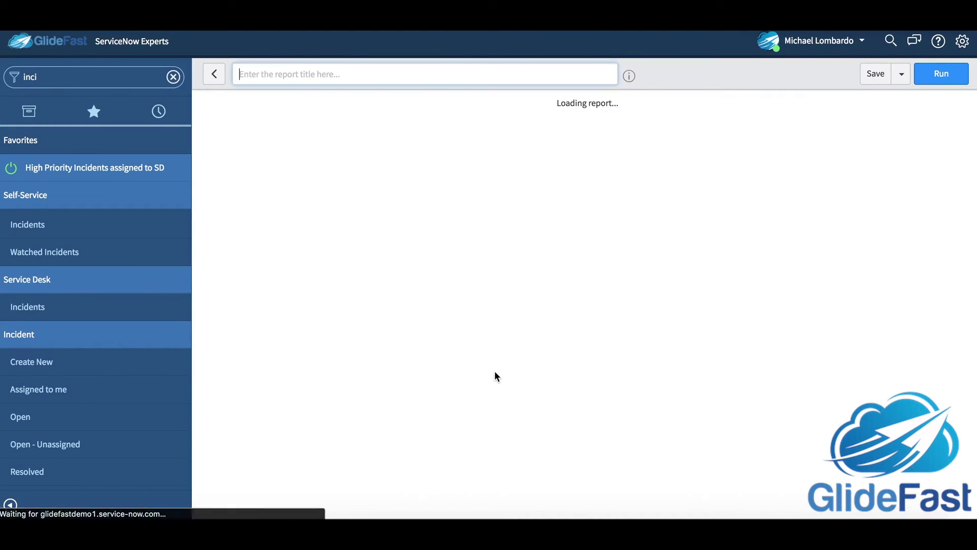
scroll(633, 428, down, 5)
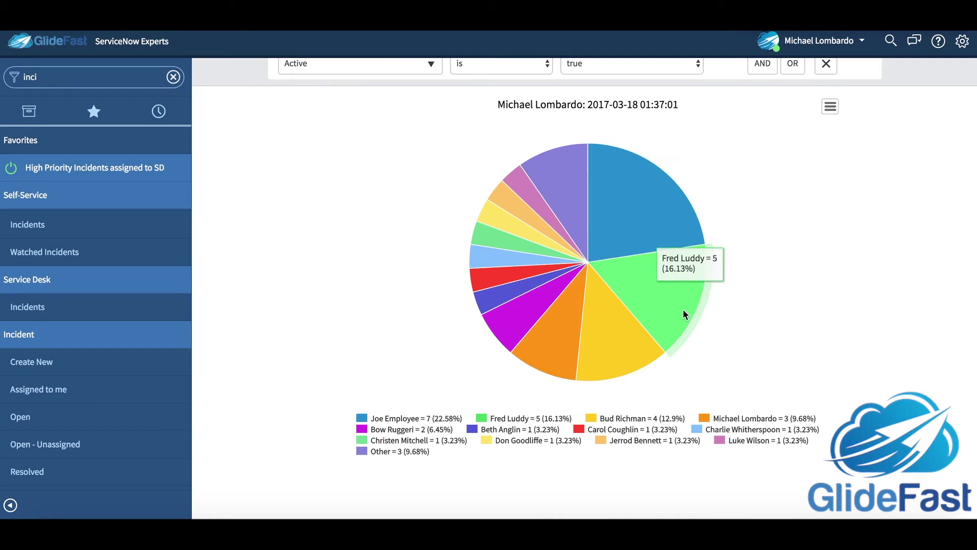
scroll(634, 388, up, 5)
key(alt+Left)
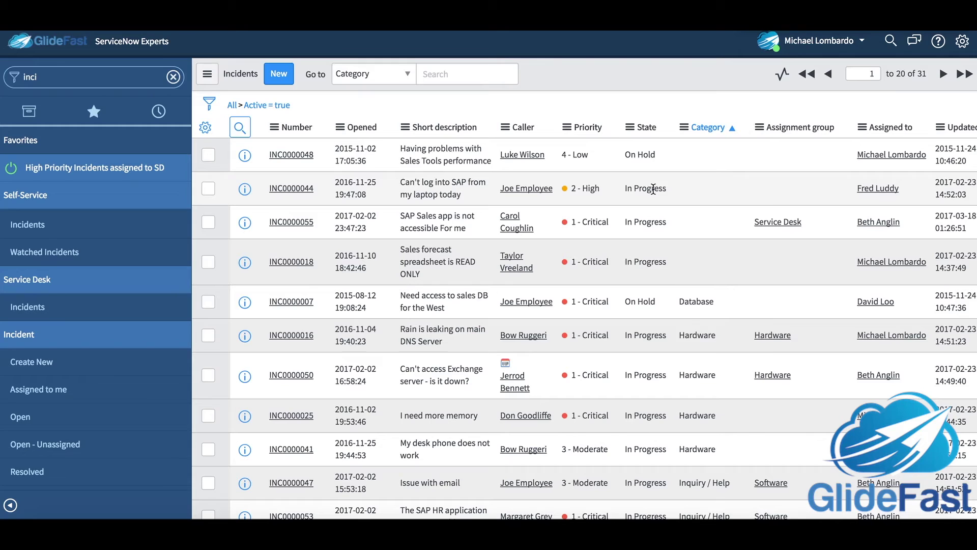
right_click(653, 189)
Show only In Progress incidents, then export the 20 records to incident.xlsx and open it
click(681, 199)
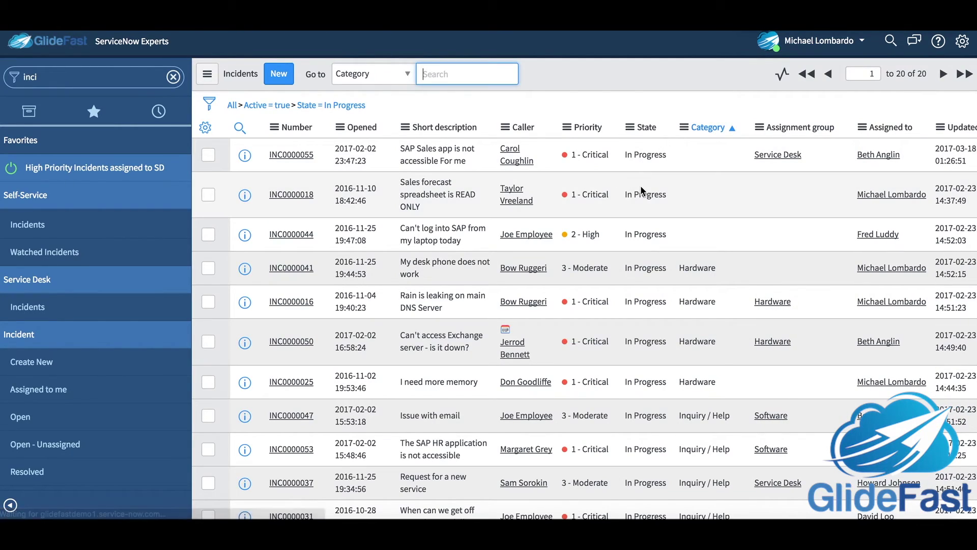
right_click(588, 132)
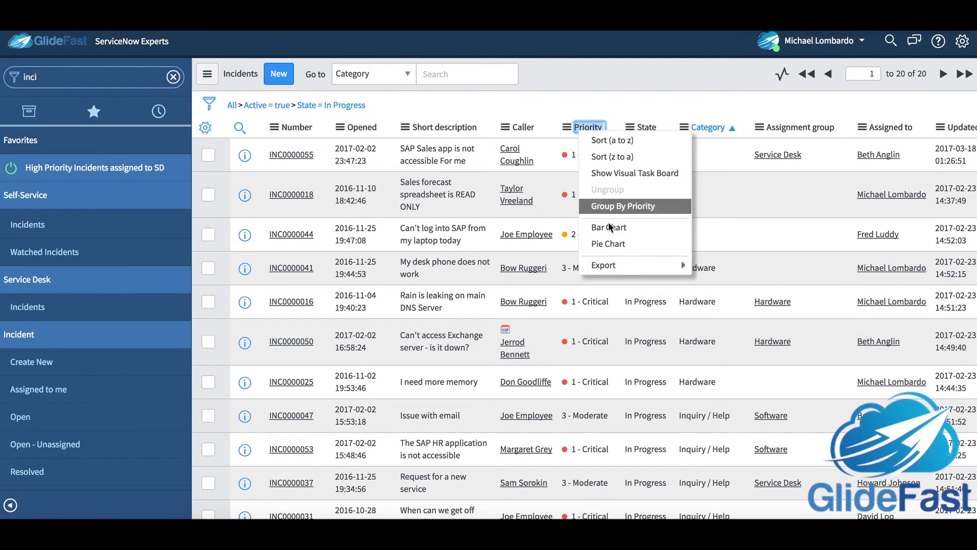
mouse_move(603, 265)
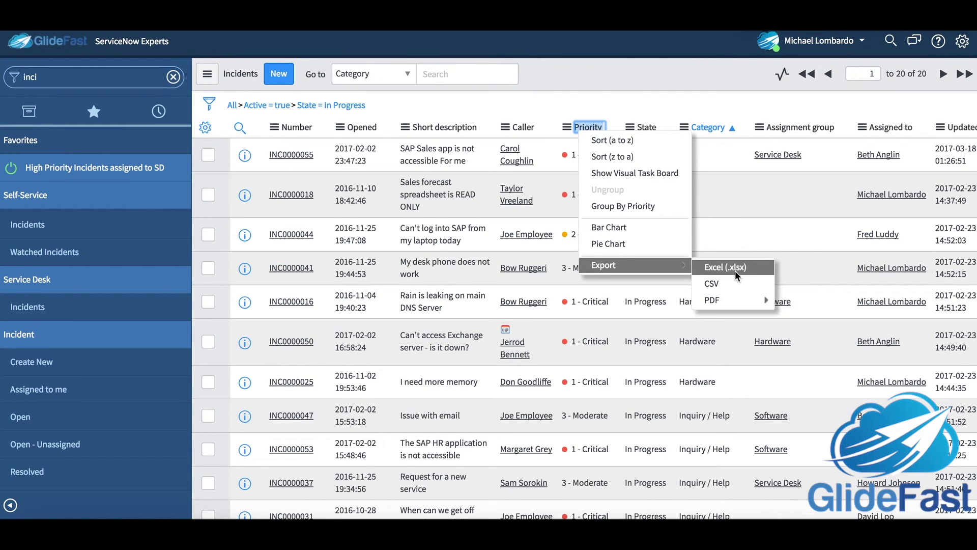
click(735, 271)
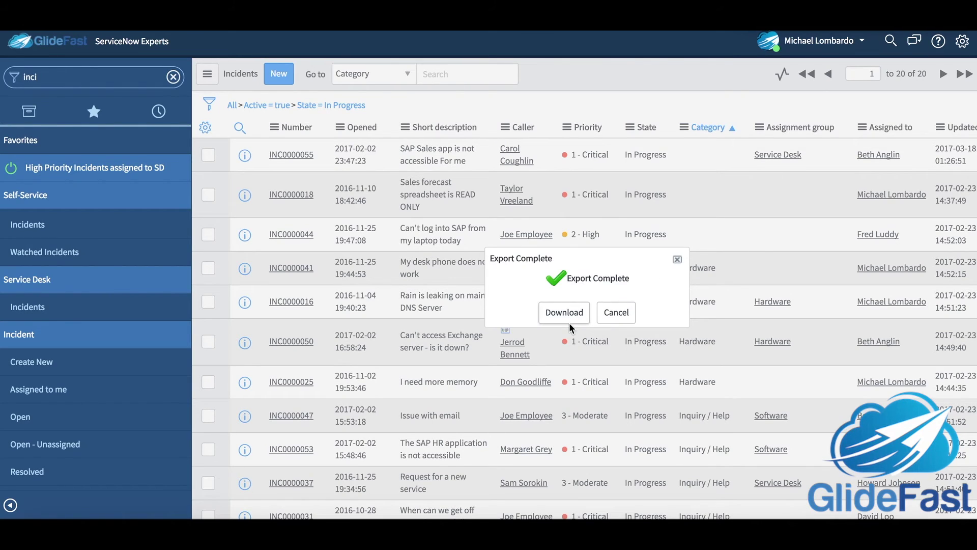
click(569, 323)
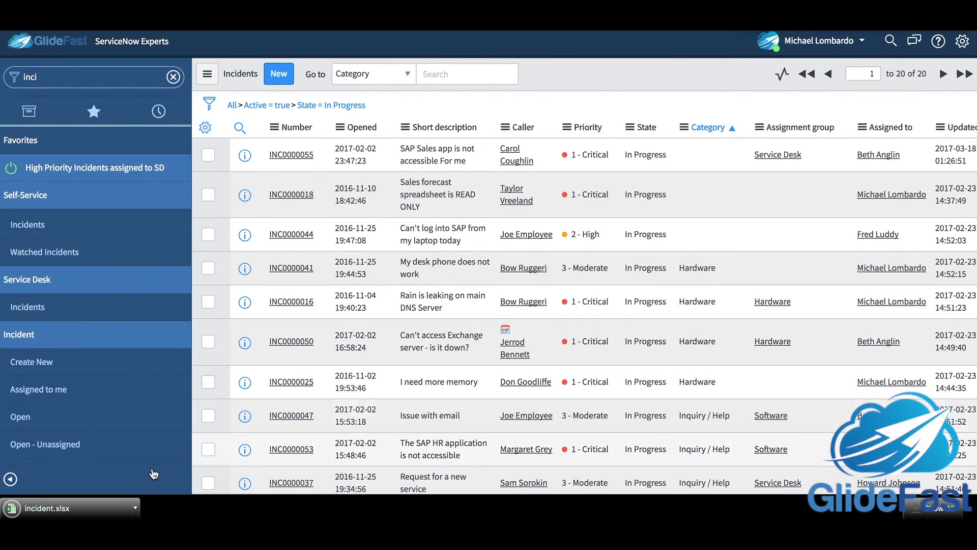
click(90, 514)
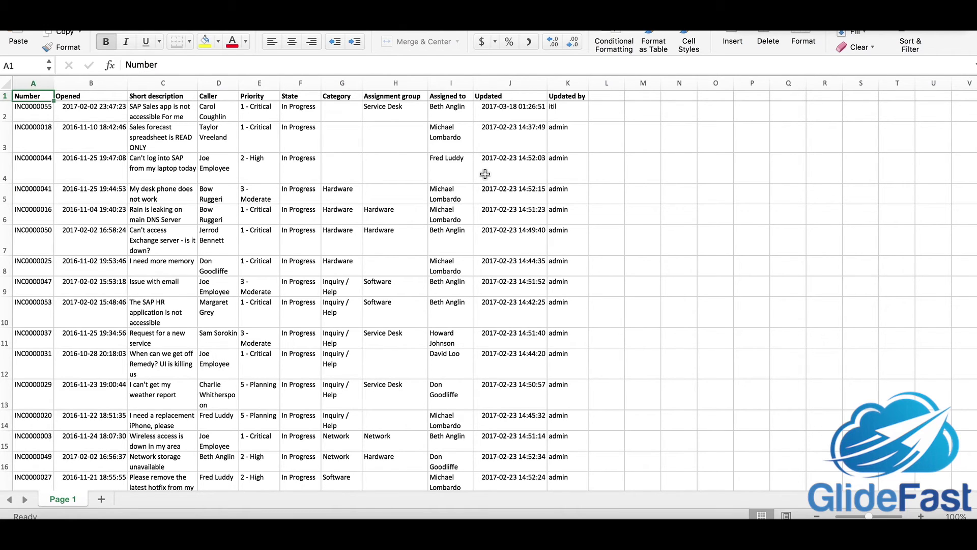
scroll(485, 174, down, 2)
scroll(484, 175, up, 2)
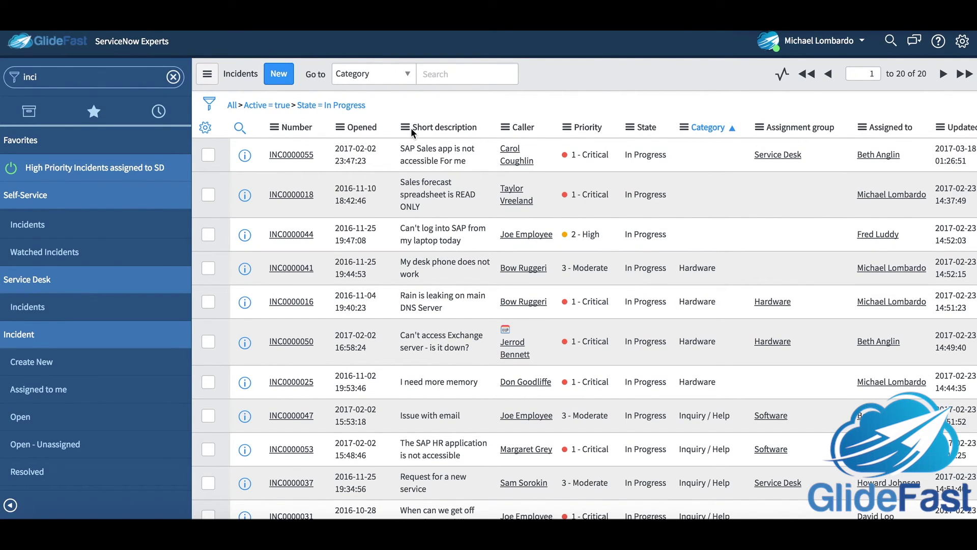
Export the In Progress incidents as a Detailed Landscape PDF and open incident.pdf
right_click(439, 121)
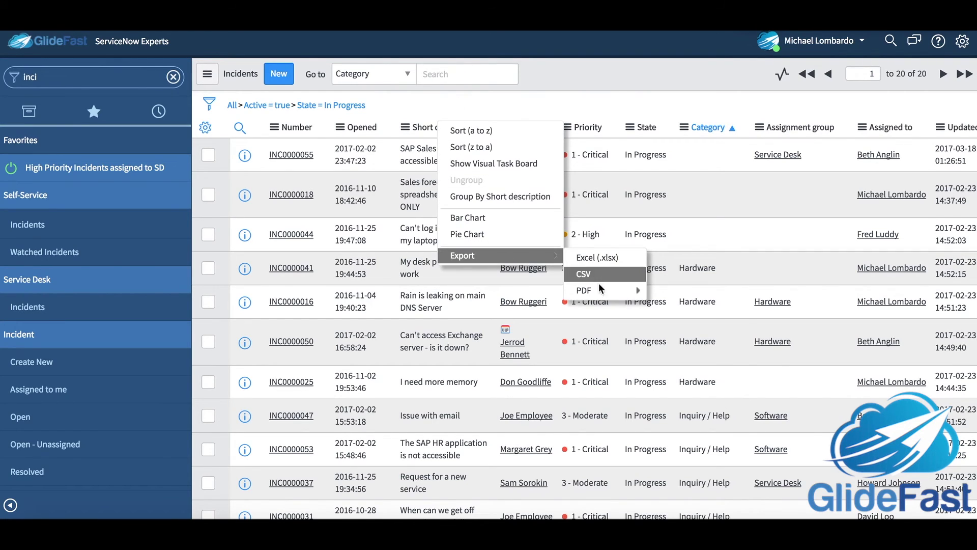
mouse_move(585, 291)
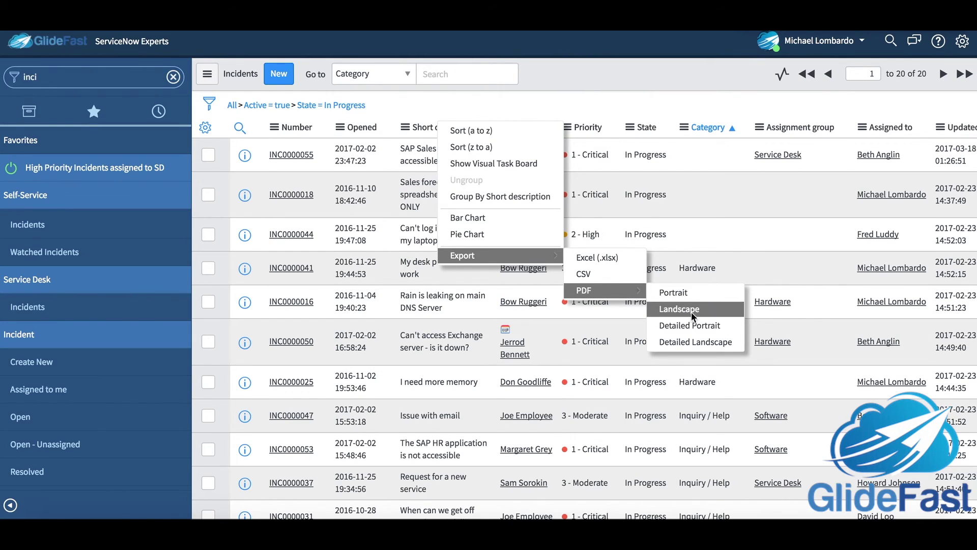
click(692, 341)
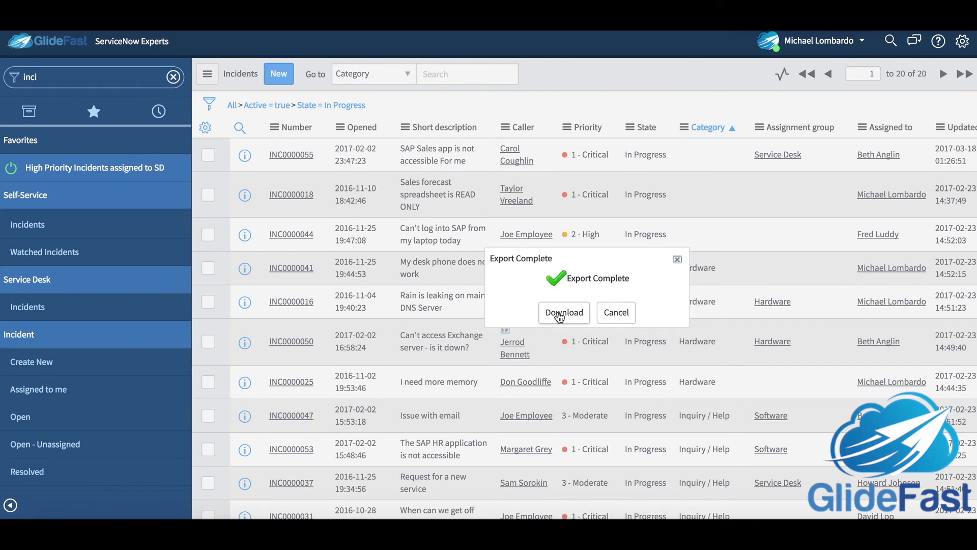
click(559, 315)
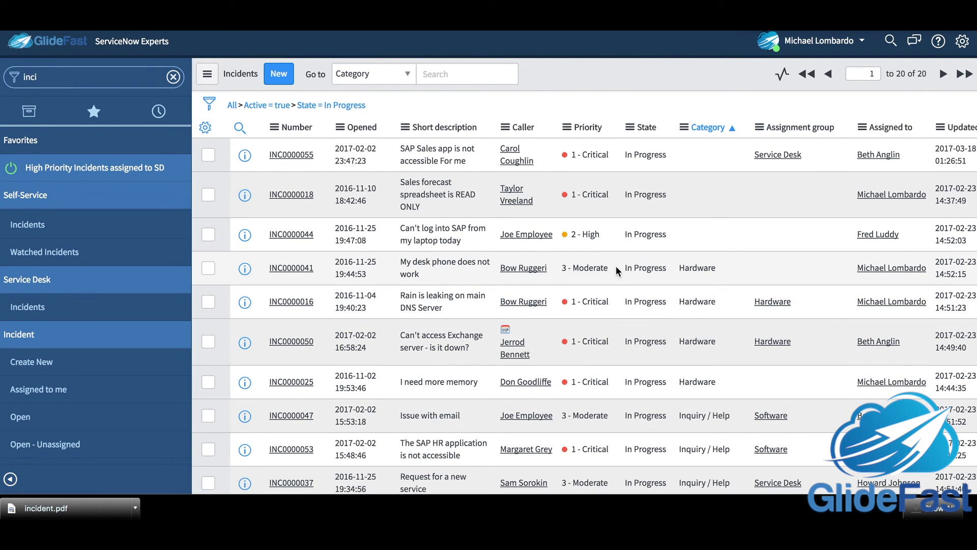
click(63, 508)
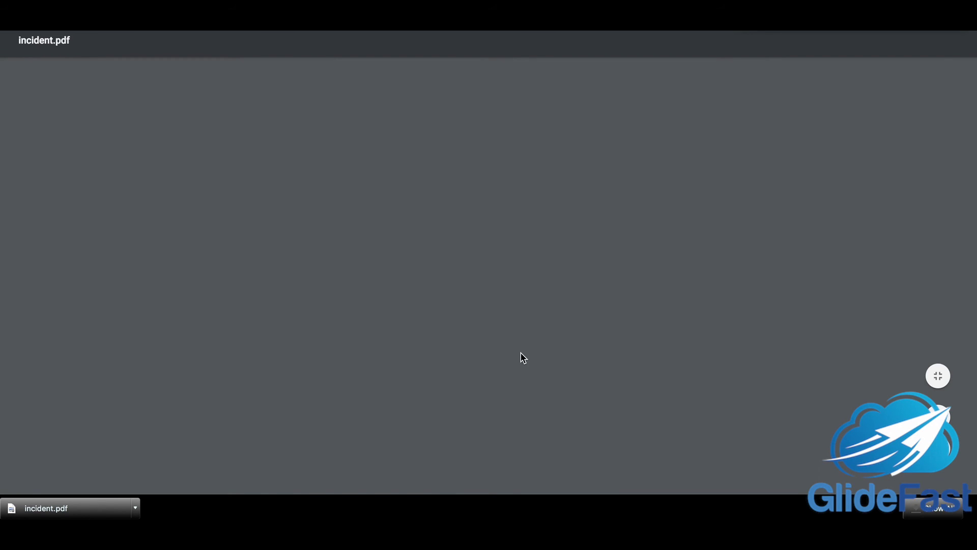
scroll(578, 298, down, 5)
scroll(578, 298, down, 10)
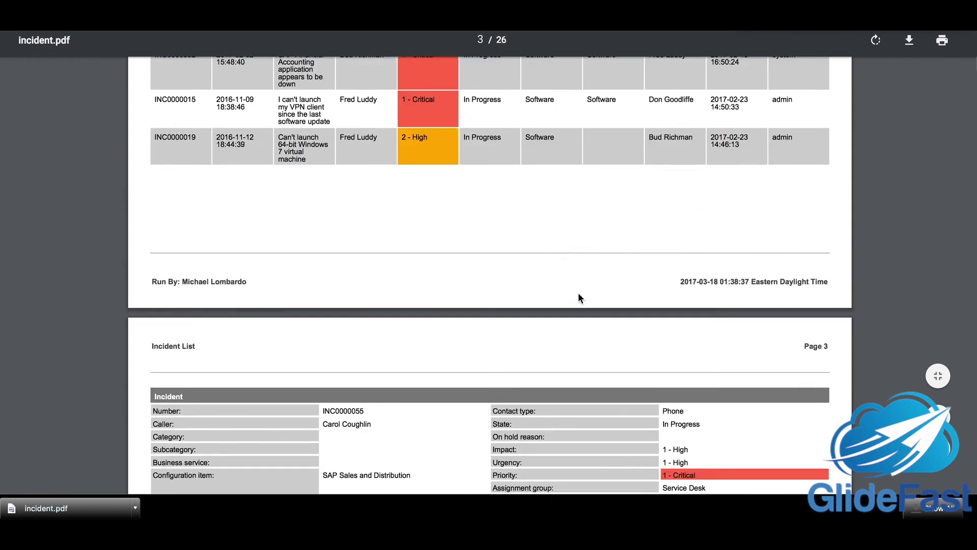
scroll(579, 299, down, 10)
scroll(578, 299, up, 2)
scroll(577, 298, up, 2)
scroll(578, 299, up, 3)
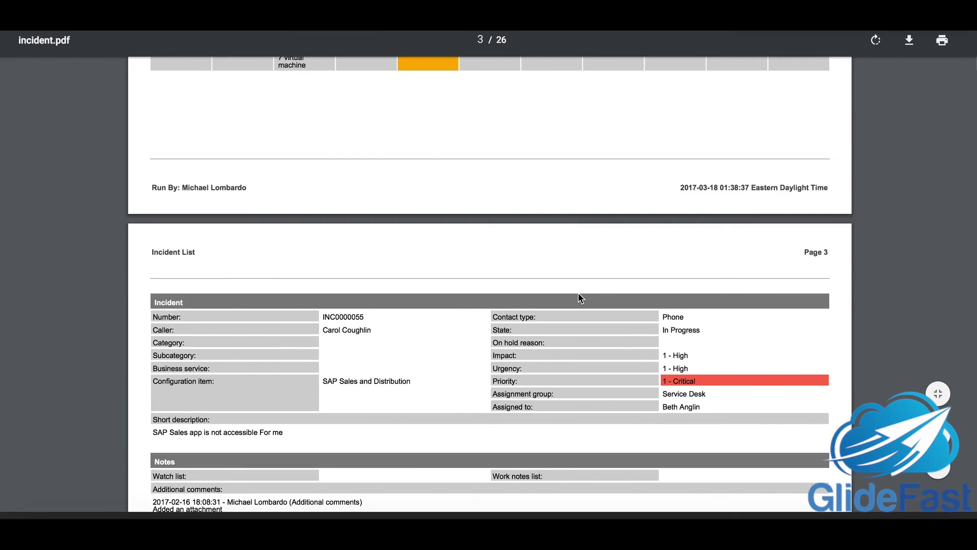
scroll(579, 298, up, 15)
scroll(406, 295, down, 3)
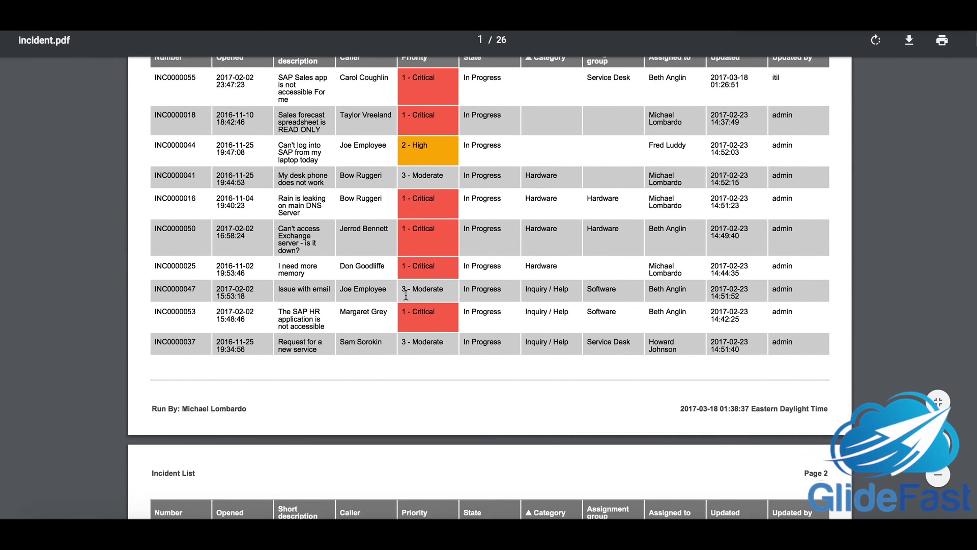
scroll(407, 298, down, 2)
scroll(480, 377, down, 2)
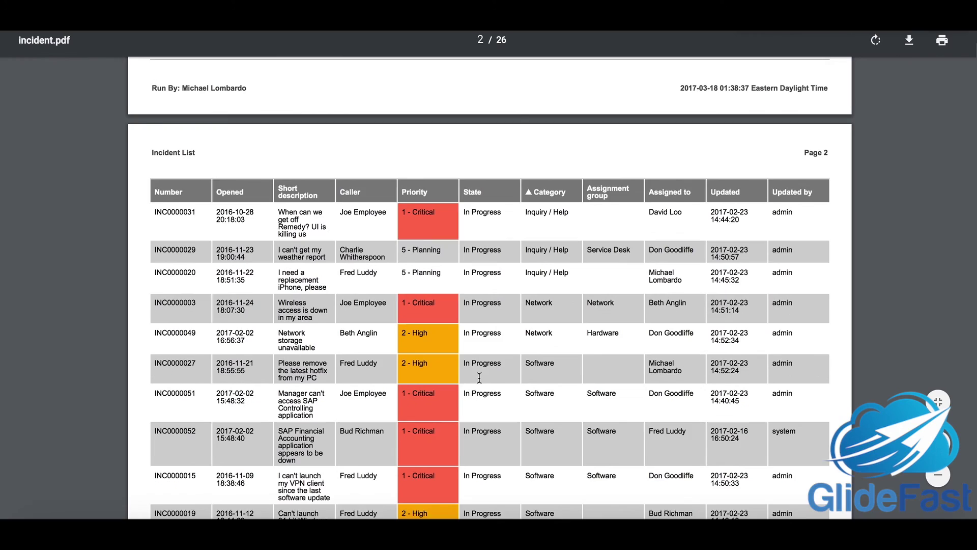
scroll(479, 378, down, 2)
scroll(488, 416, up, 1)
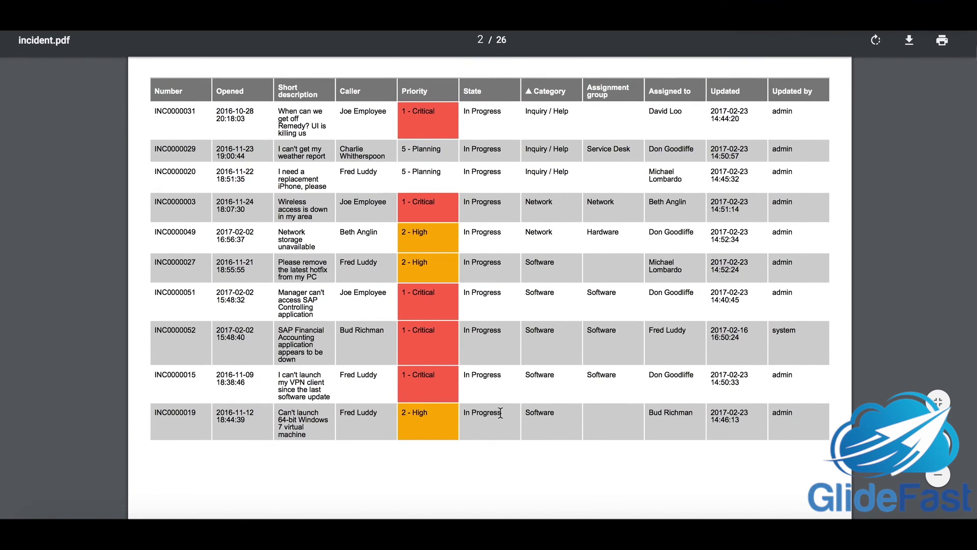
scroll(500, 412, down, 1)
scroll(553, 287, up, 1)
scroll(553, 287, up, 5)
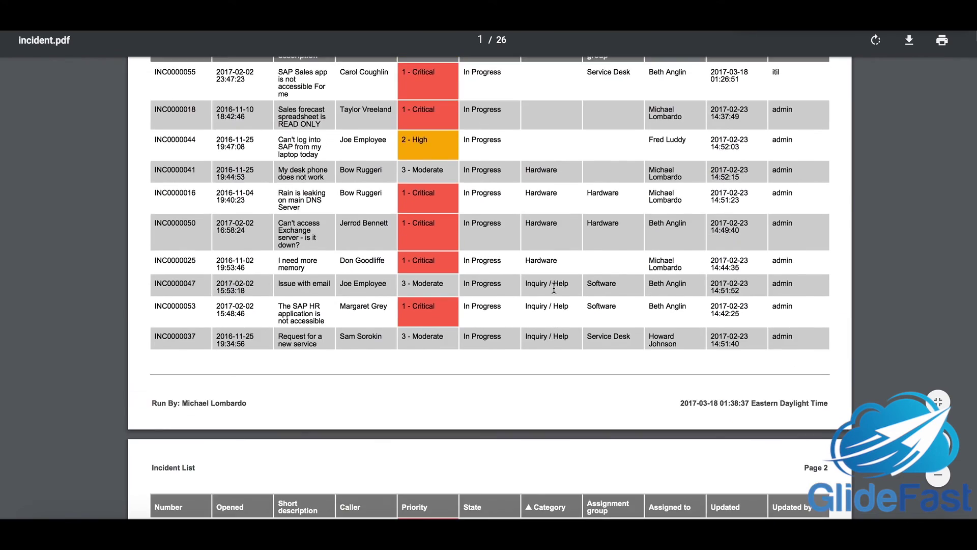
scroll(553, 289, down, 10)
scroll(553, 290, down, 3)
scroll(553, 290, down, 10)
scroll(554, 290, down, 9)
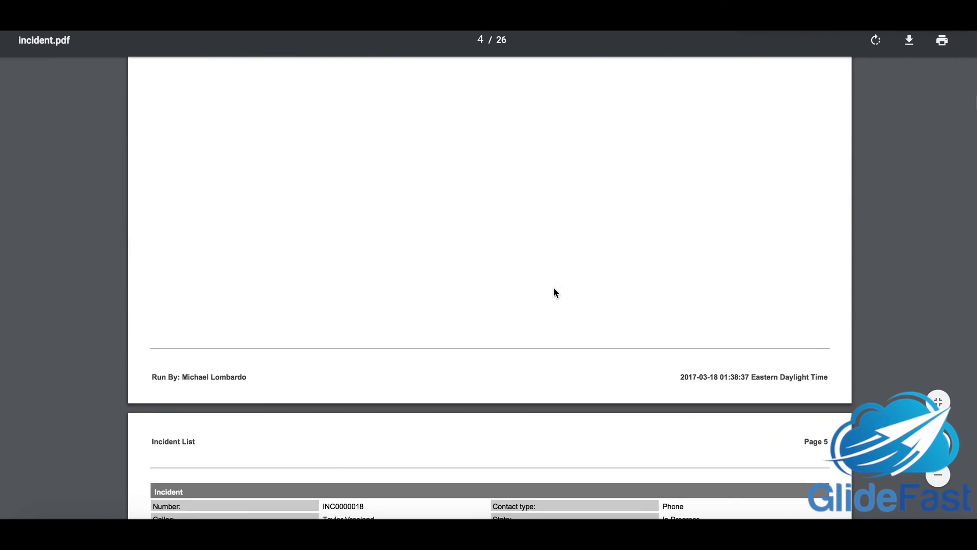
scroll(553, 291, down, 5)
scroll(553, 290, down, 12)
scroll(553, 292, down, 10)
scroll(554, 292, down, 3)
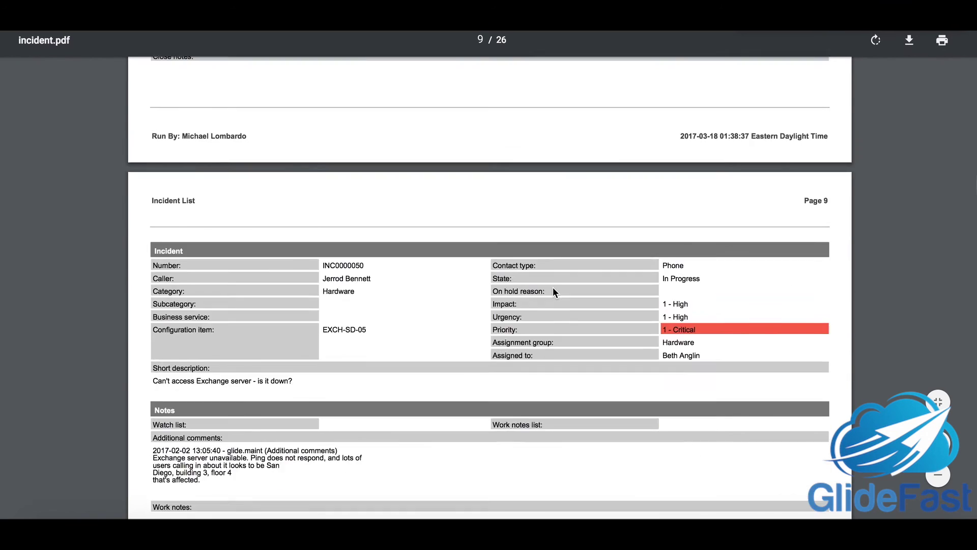
scroll(553, 293, down, 12)
scroll(553, 291, down, 5)
scroll(553, 292, down, 10)
scroll(554, 291, down, 5)
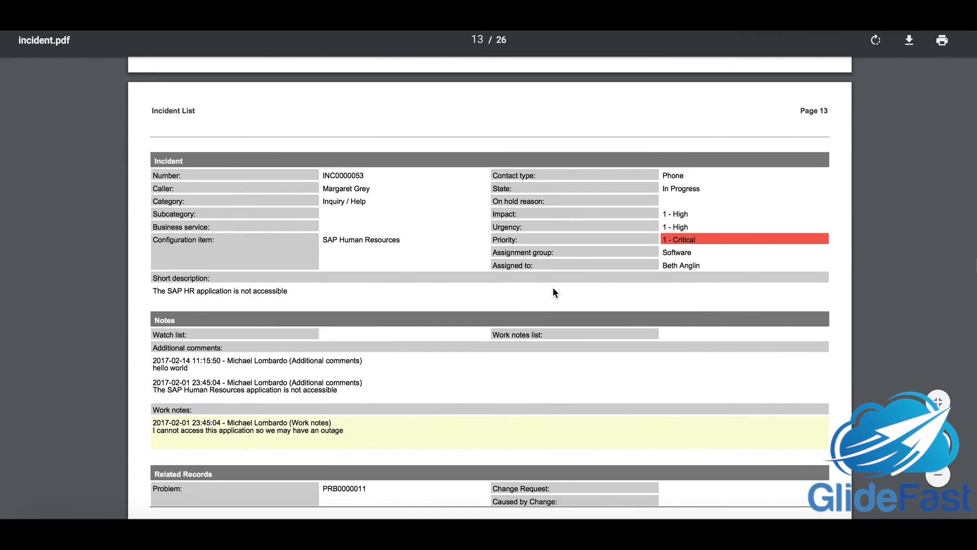
scroll(610, 283, down, 5)
scroll(650, 309, down, 5)
scroll(649, 303, down, 10)
scroll(648, 303, down, 2)
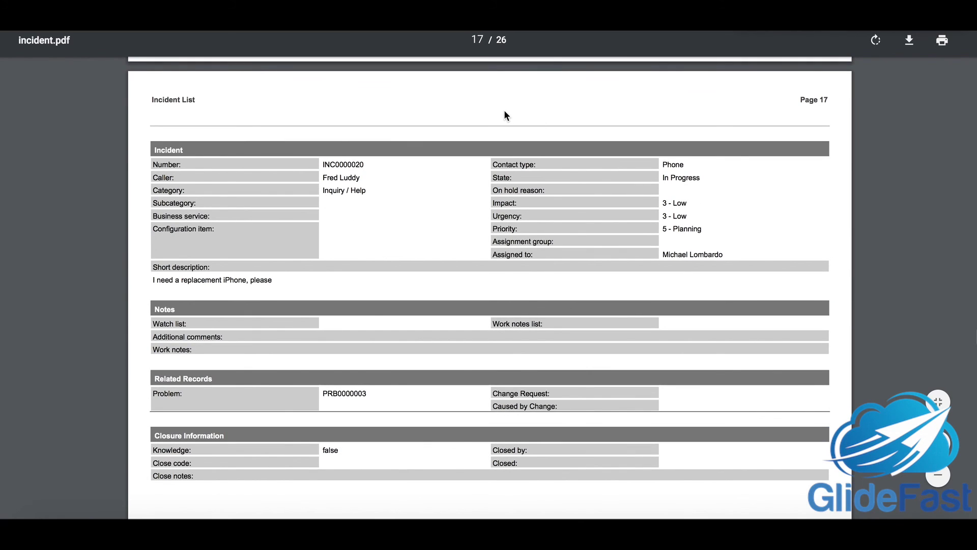
scroll(562, 370, down, 1)
scroll(563, 371, down, 5)
scroll(563, 371, down, 3)
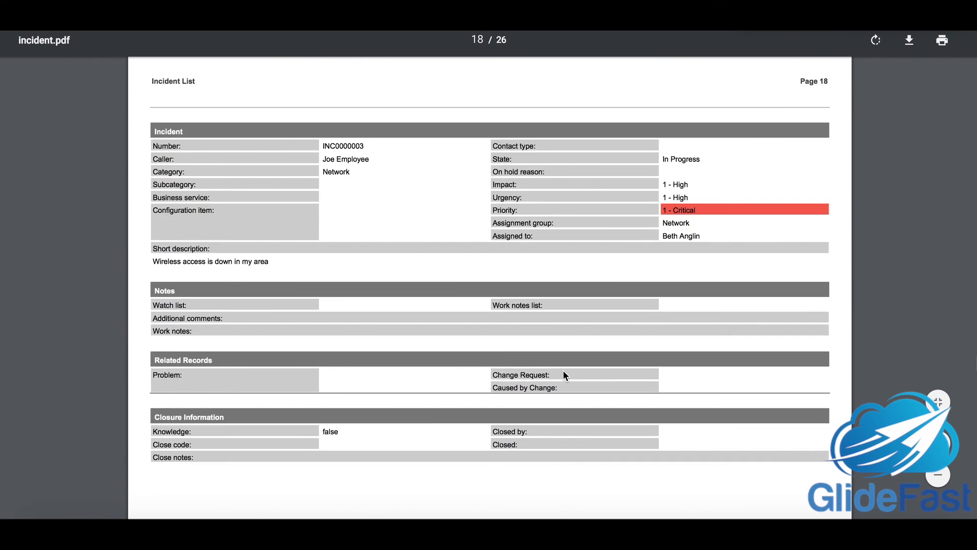
scroll(562, 370, down, 6)
scroll(568, 424, down, 9)
scroll(567, 426, down, 10)
scroll(567, 427, down, 10)
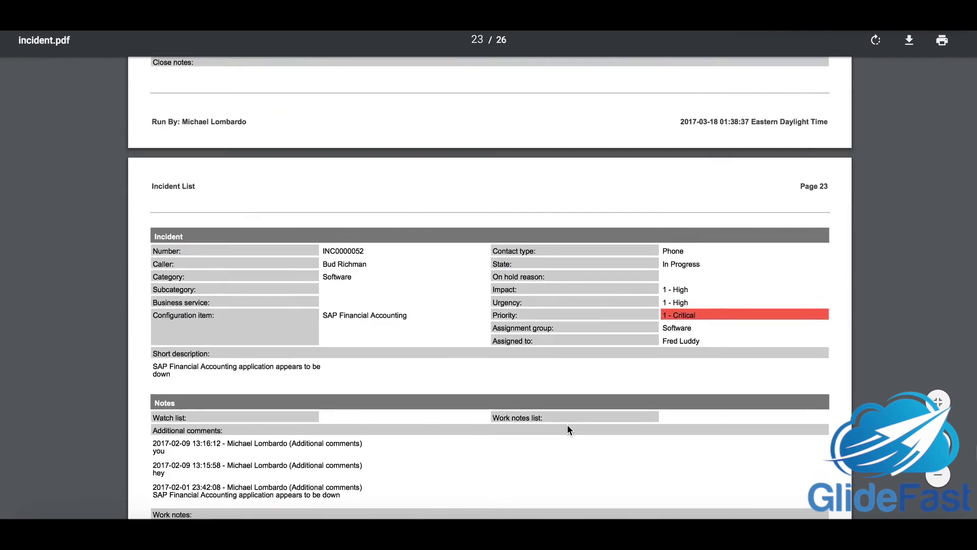
scroll(567, 426, down, 12)
scroll(567, 426, down, 1)
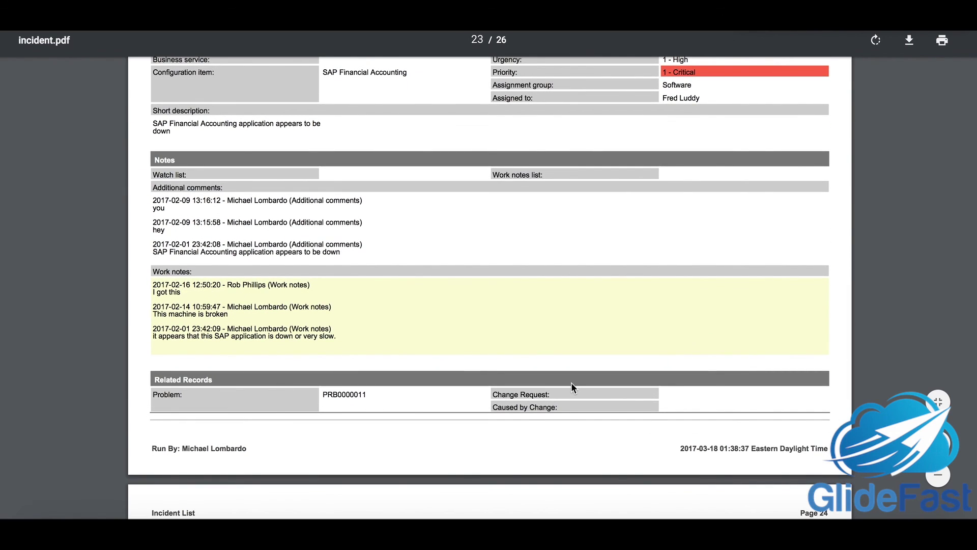
scroll(404, 298, up, 2)
scroll(404, 297, up, 20)
scroll(404, 299, up, 5)
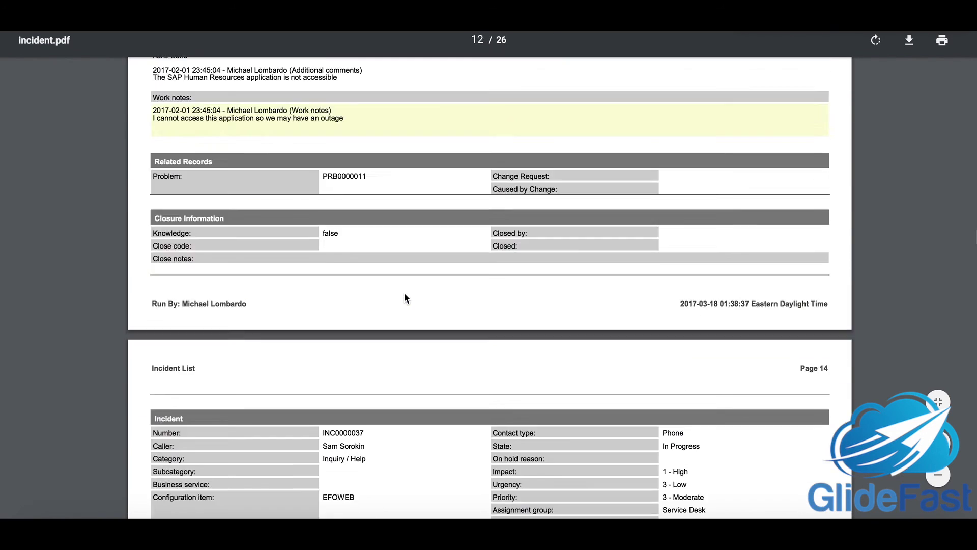
scroll(404, 298, up, 15)
scroll(404, 298, up, 3)
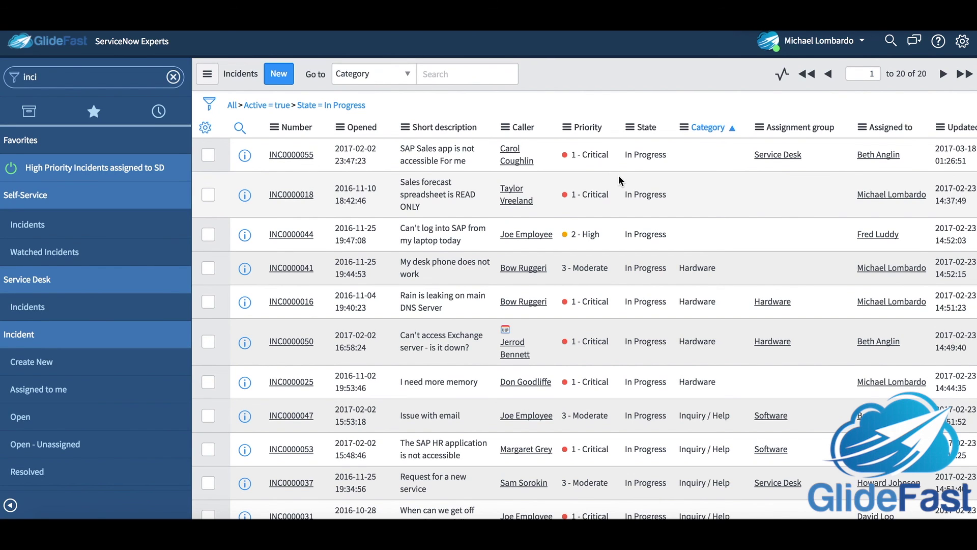